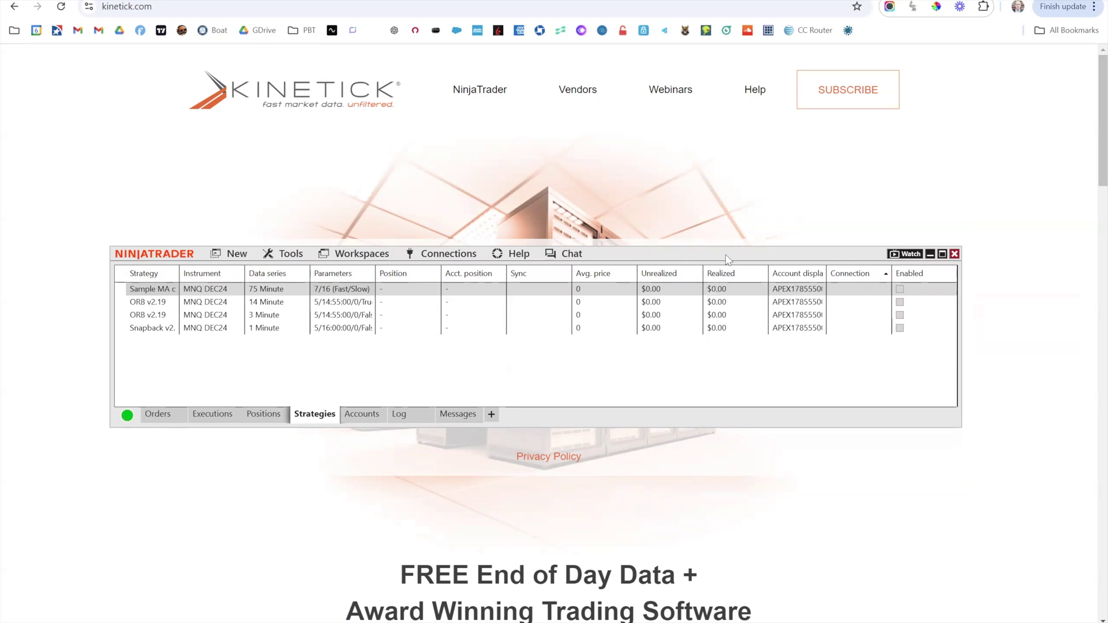
Step: Confirm in NinjaTrader's Connections list that Kinetick is connected, then return to the Kinetick website
left_click_drag(727, 258, 725, 271)
left_click(449, 269)
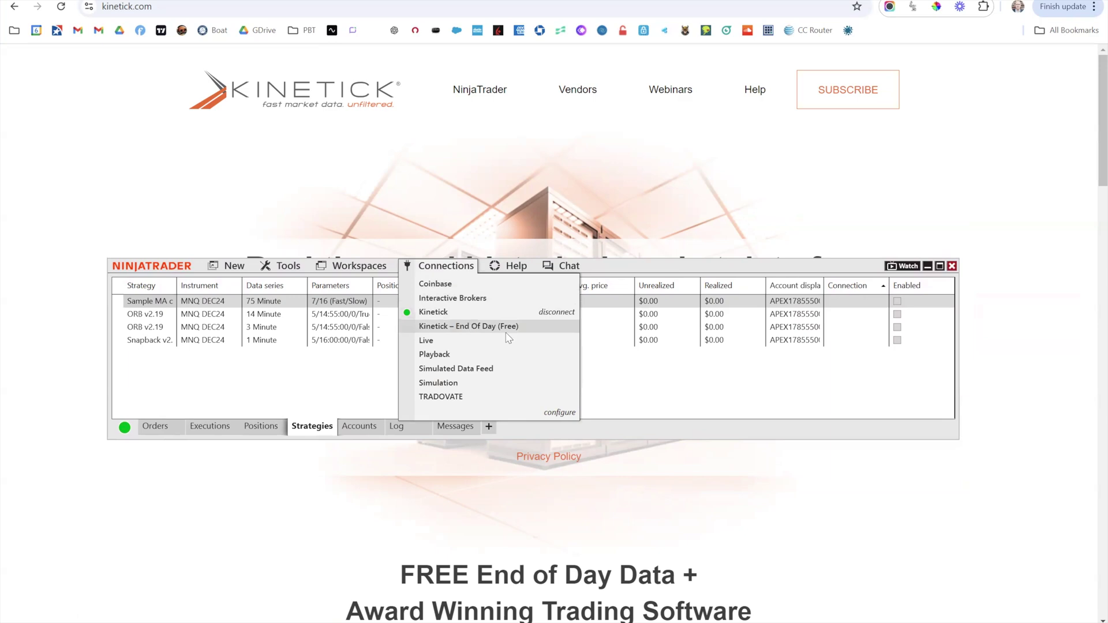
left_click(709, 112)
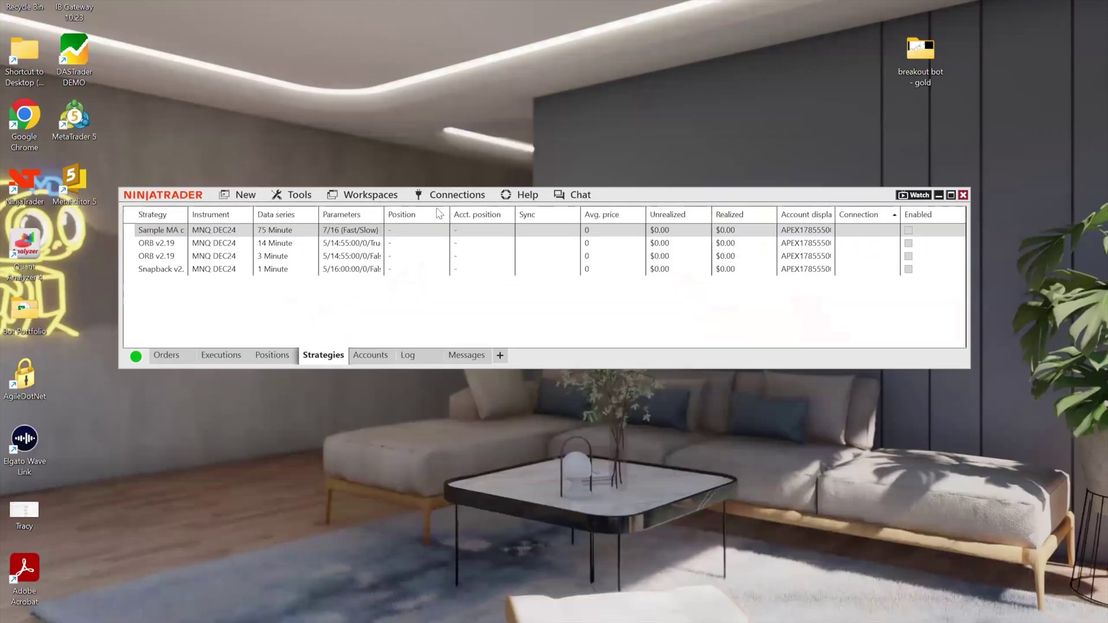
left_click(456, 195)
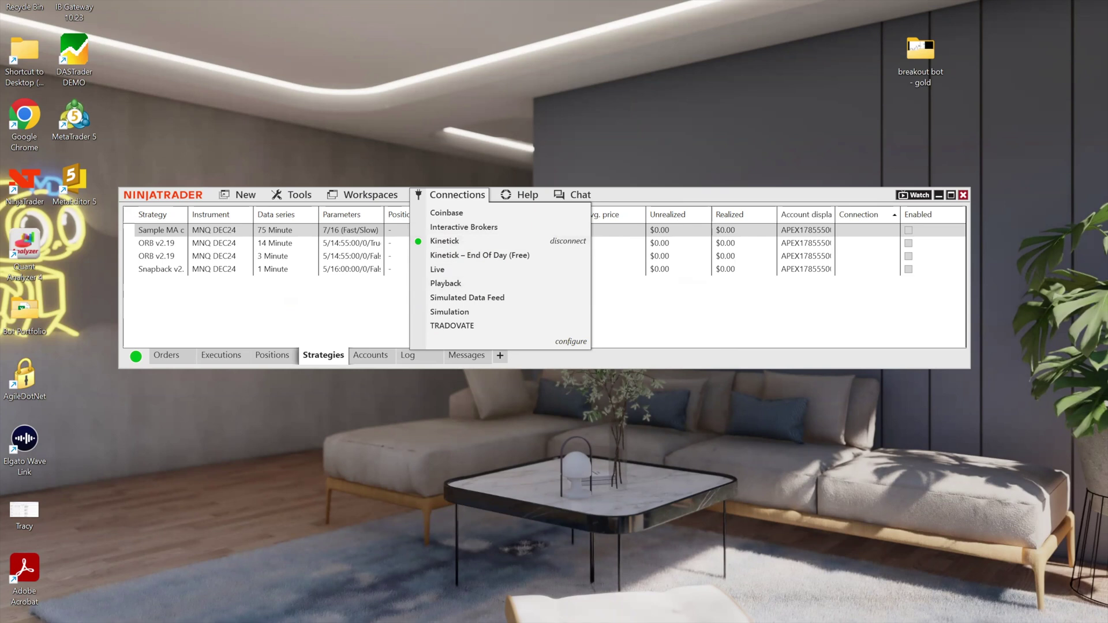
mouse_move(513, 622)
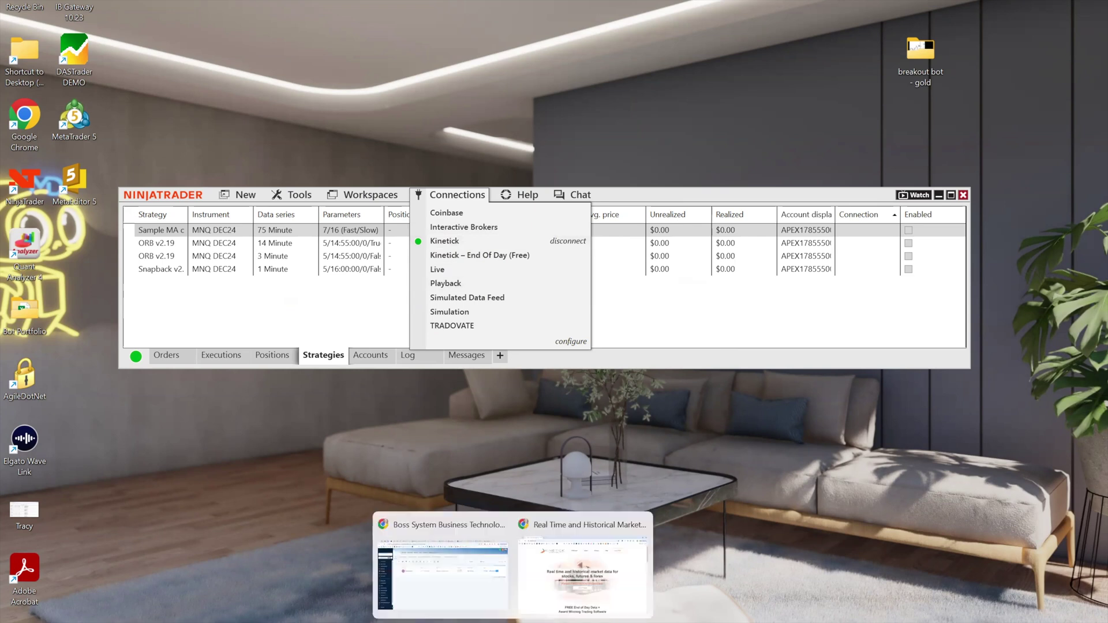
Step: Bring the Kinetick homepage forward in Chrome and highlight its kinetick.com address
left_click(606, 582)
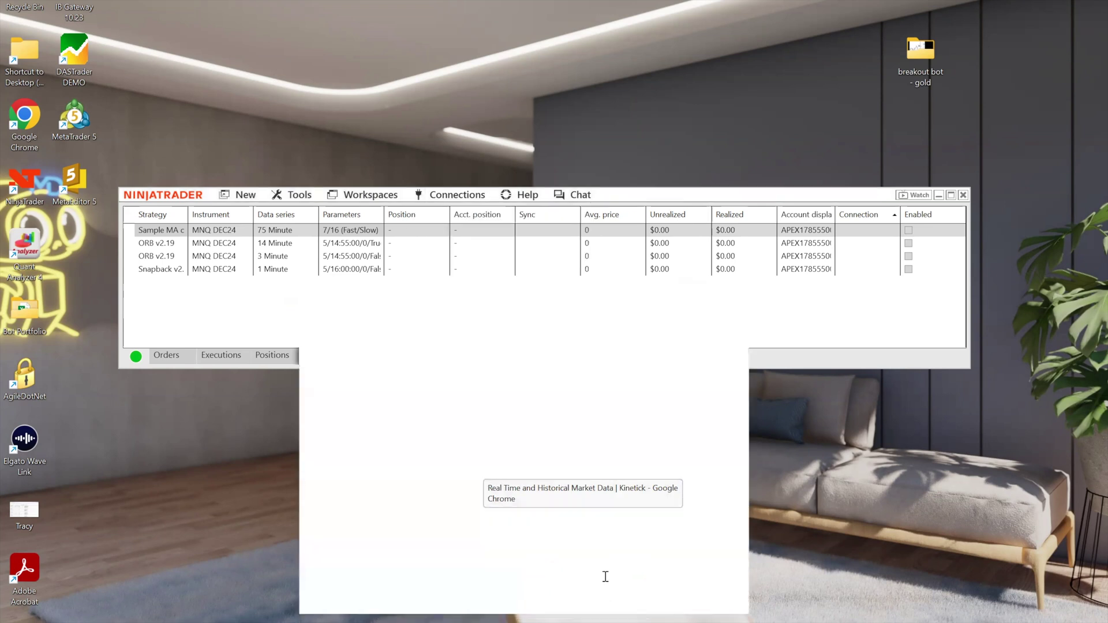
left_click(189, 8)
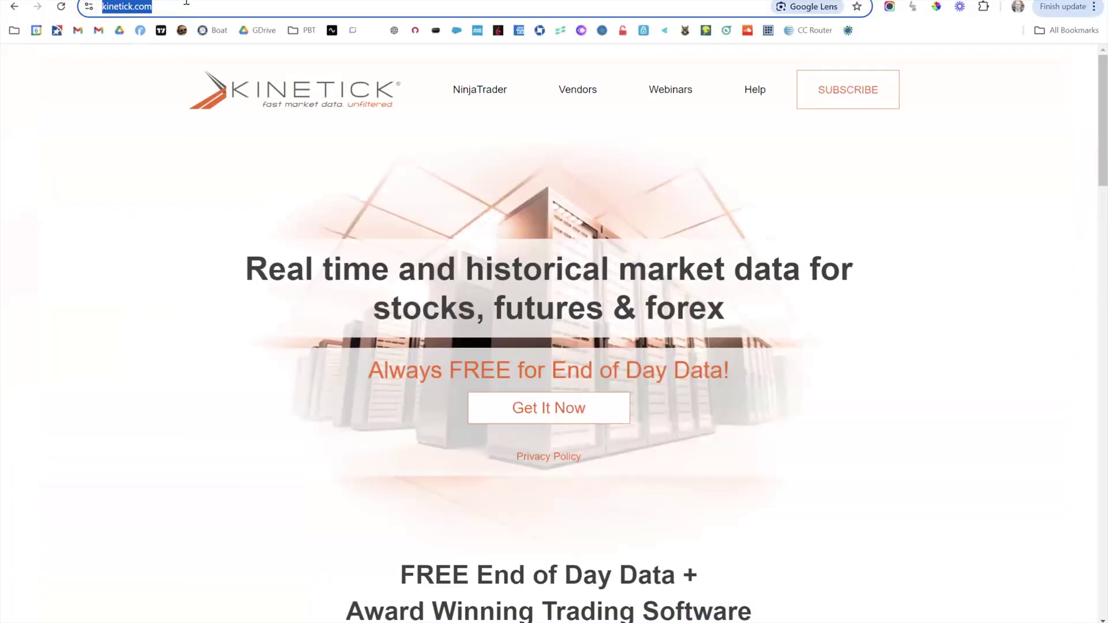
left_click(182, 8)
triple_click(111, 7)
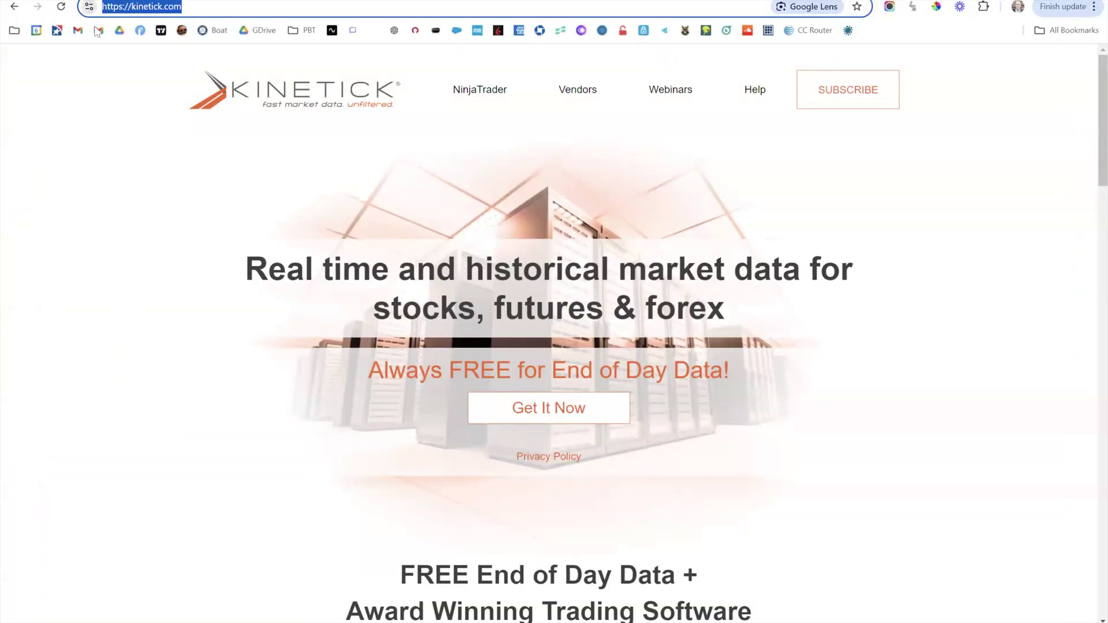
left_click(118, 133)
left_click(127, 8)
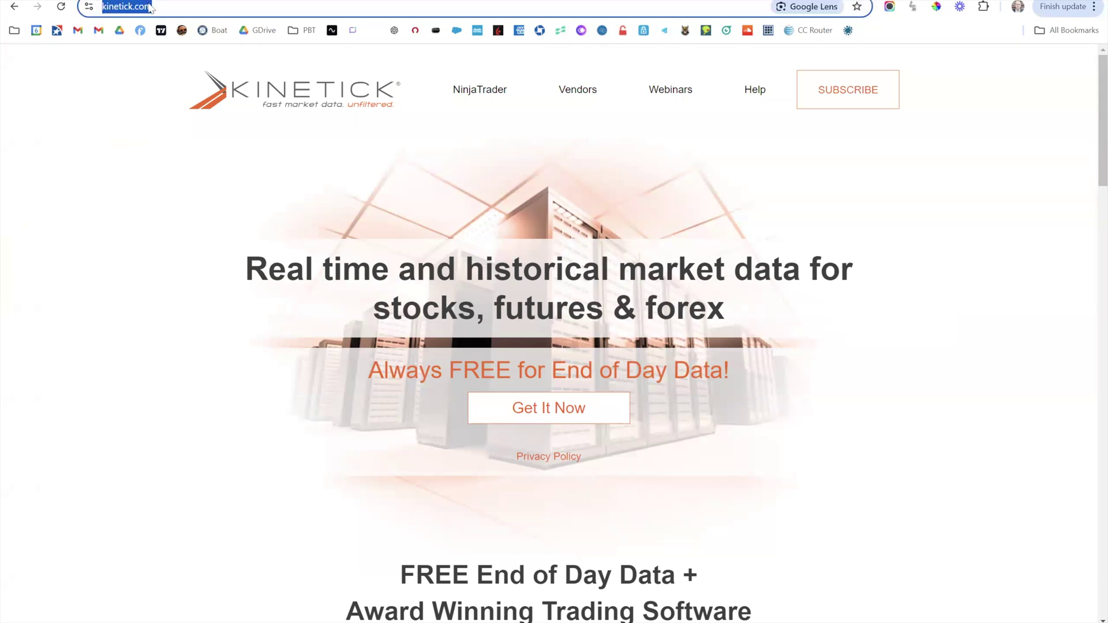
left_click(170, 8)
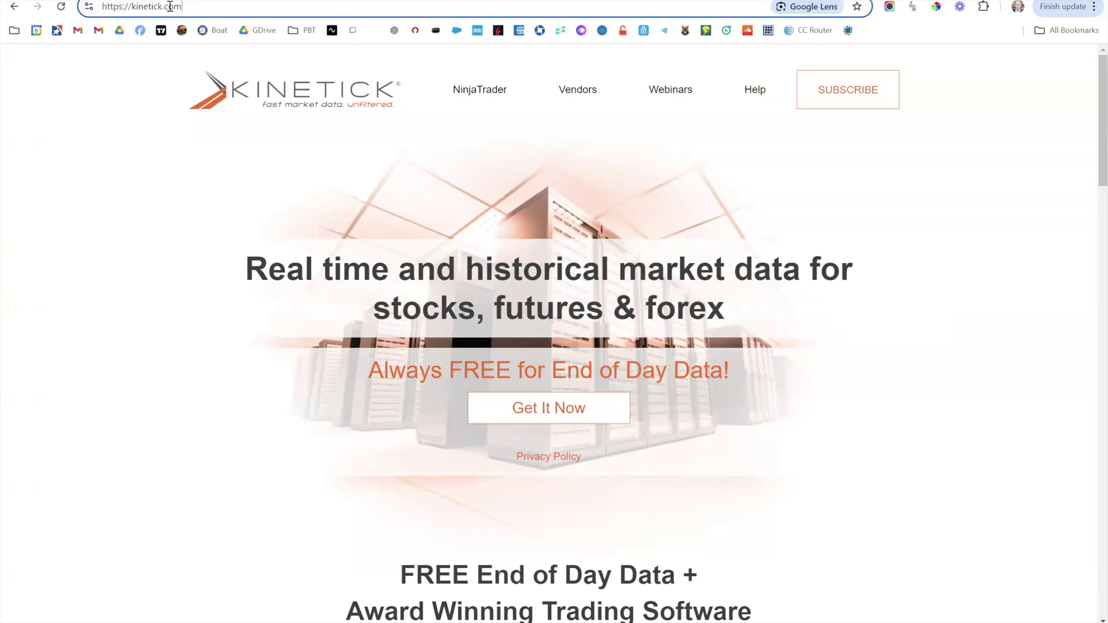
left_click_drag(148, 5, 77, 8)
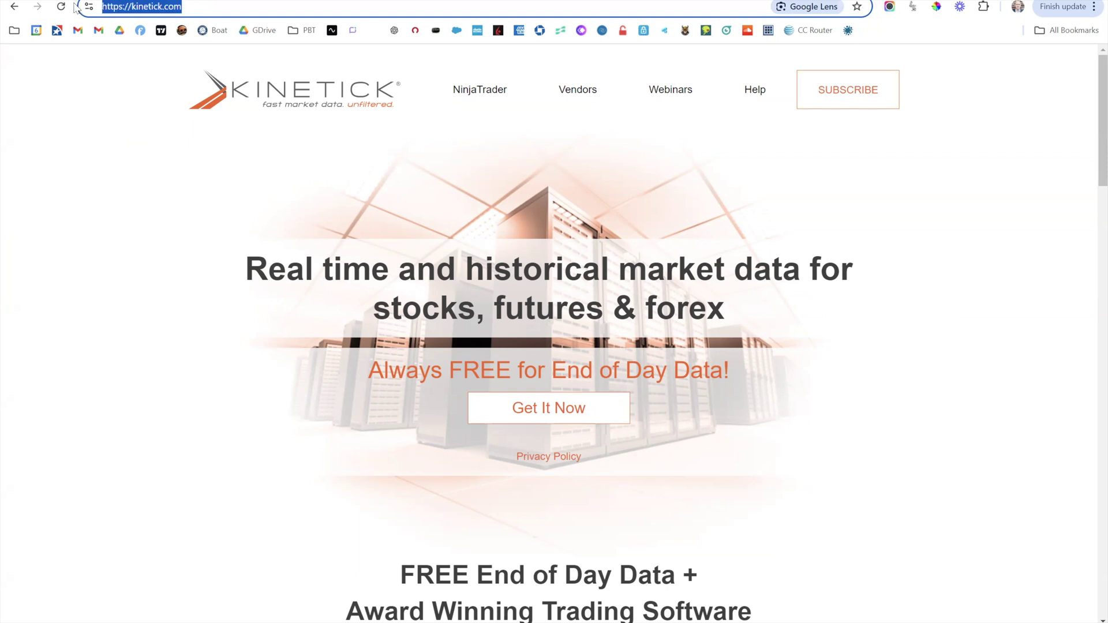
left_click(847, 94)
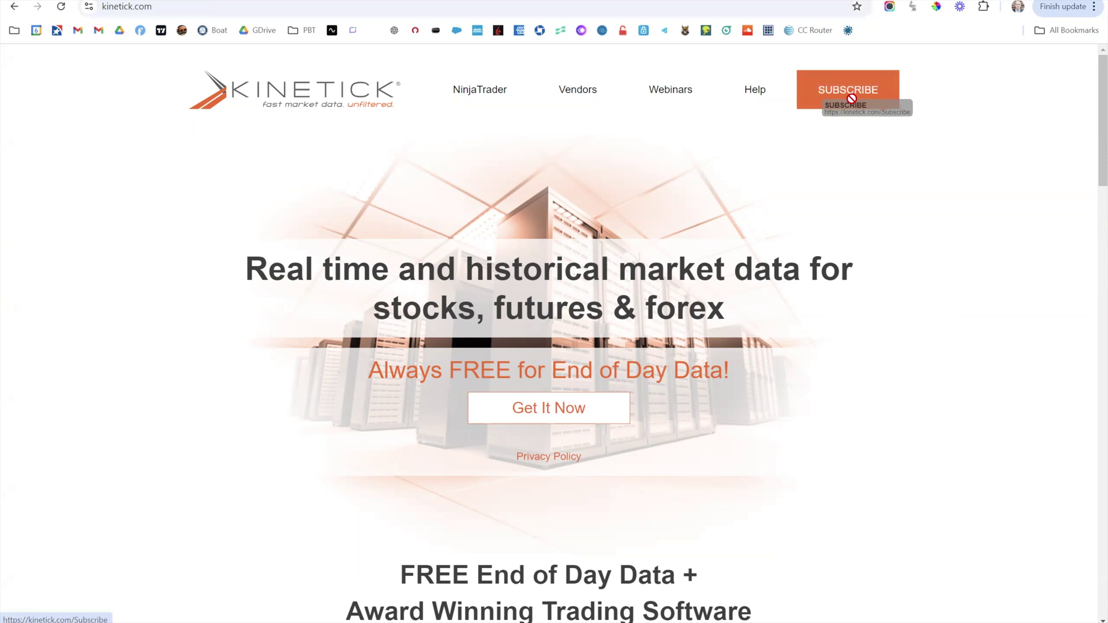
Step: Open the Kinetick subscription page and review the $78.75 monthly base price down to Select Exchanges
left_click(847, 93)
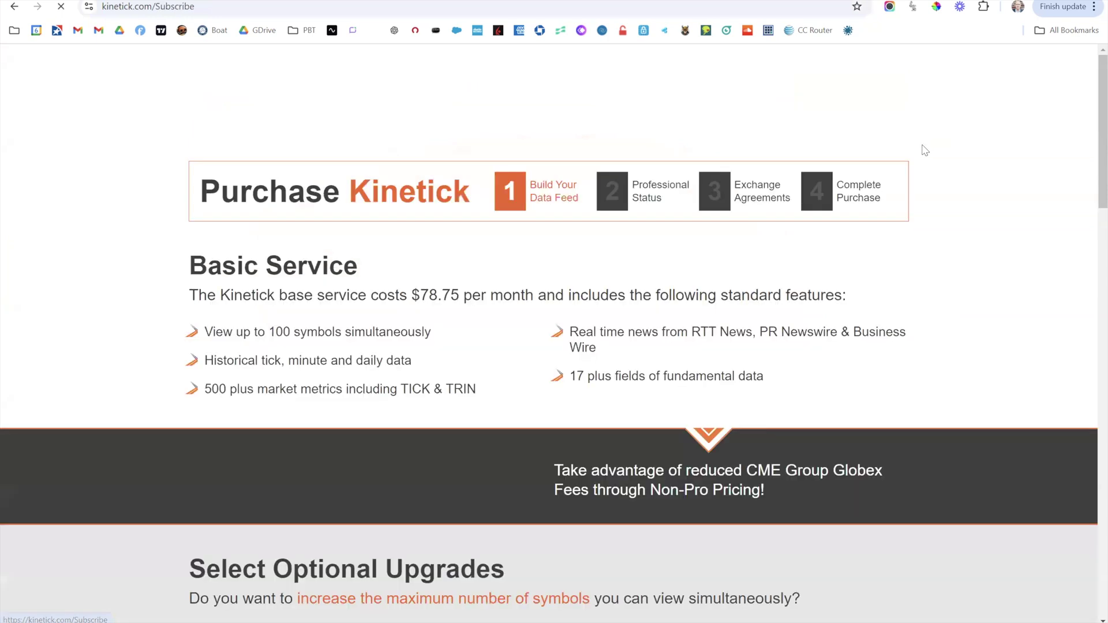
scroll(396, 247, "down", 1)
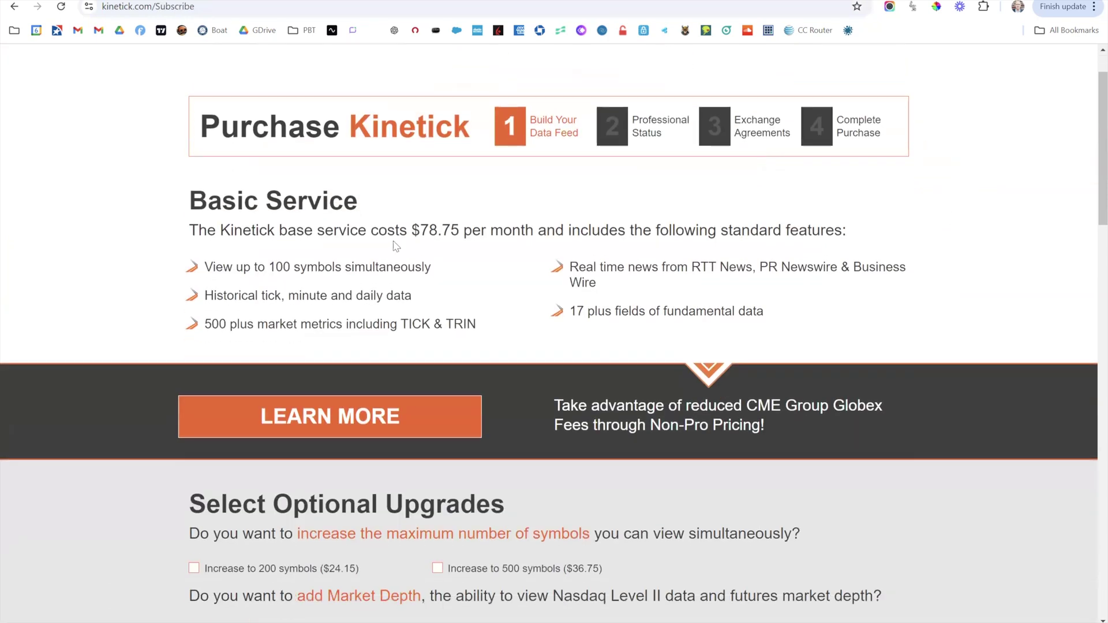
left_click_drag(413, 231, 460, 229)
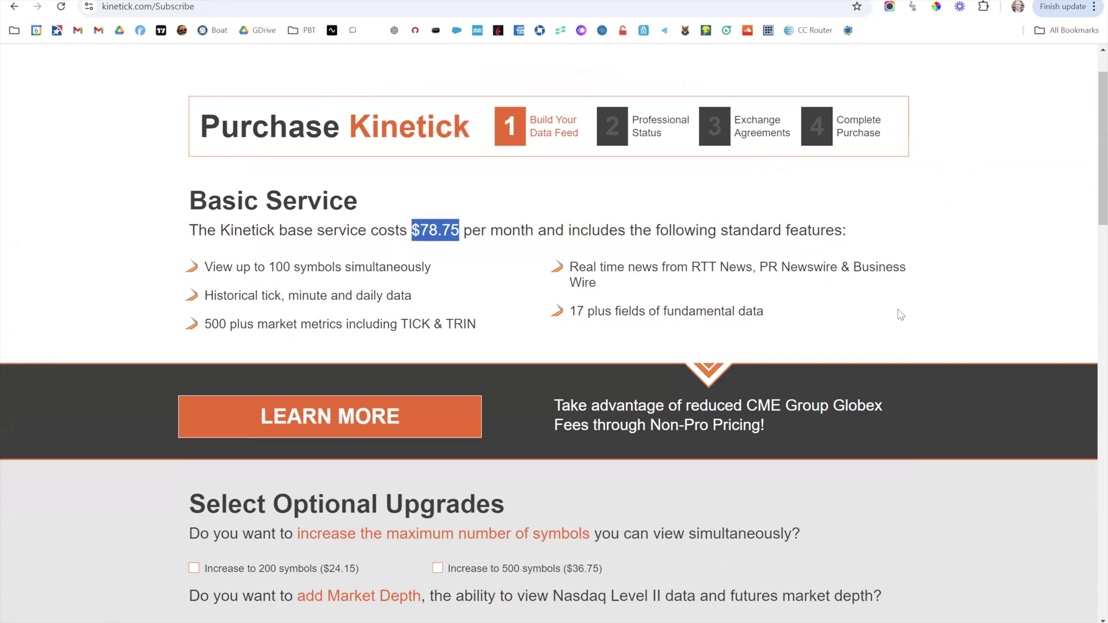
left_click(860, 314)
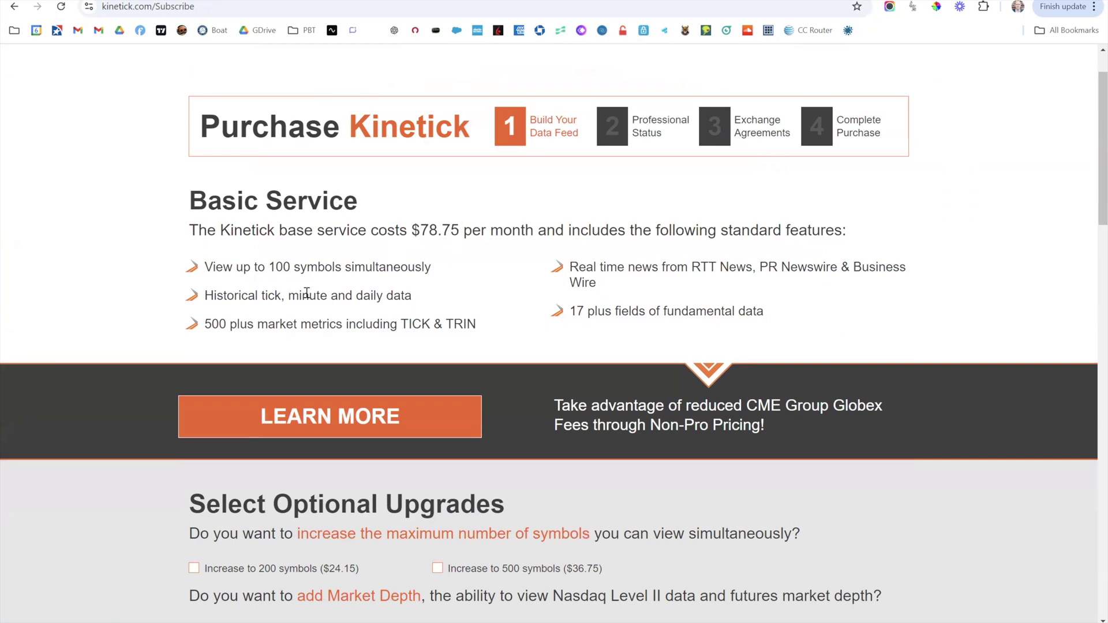
scroll(468, 265, "down", 10)
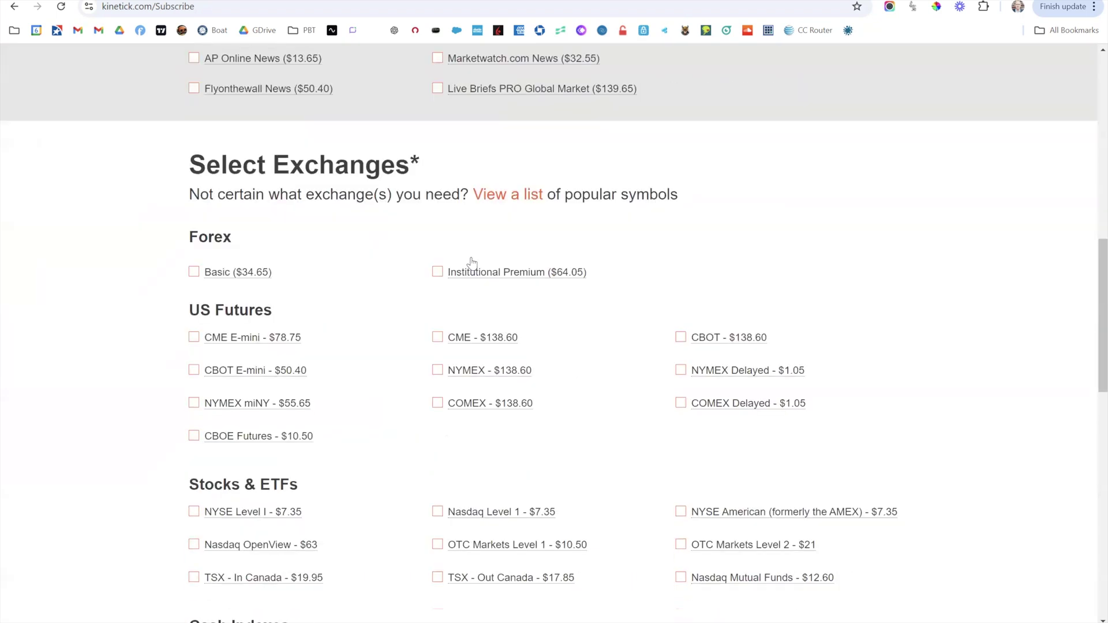
left_click_drag(220, 154, 447, 156)
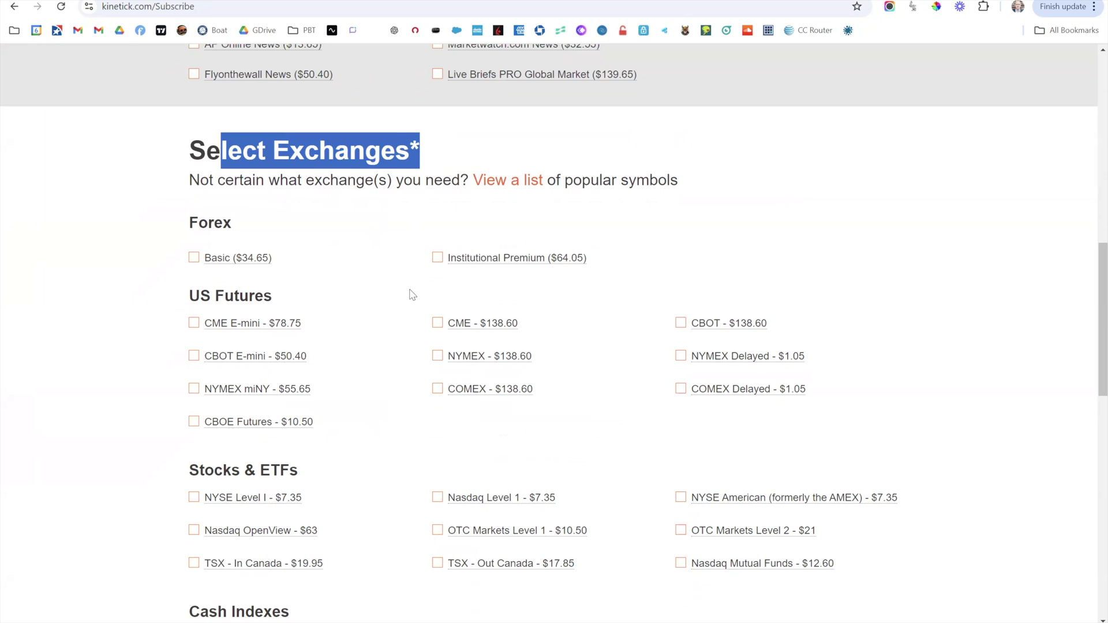
scroll(407, 297, "down", 3)
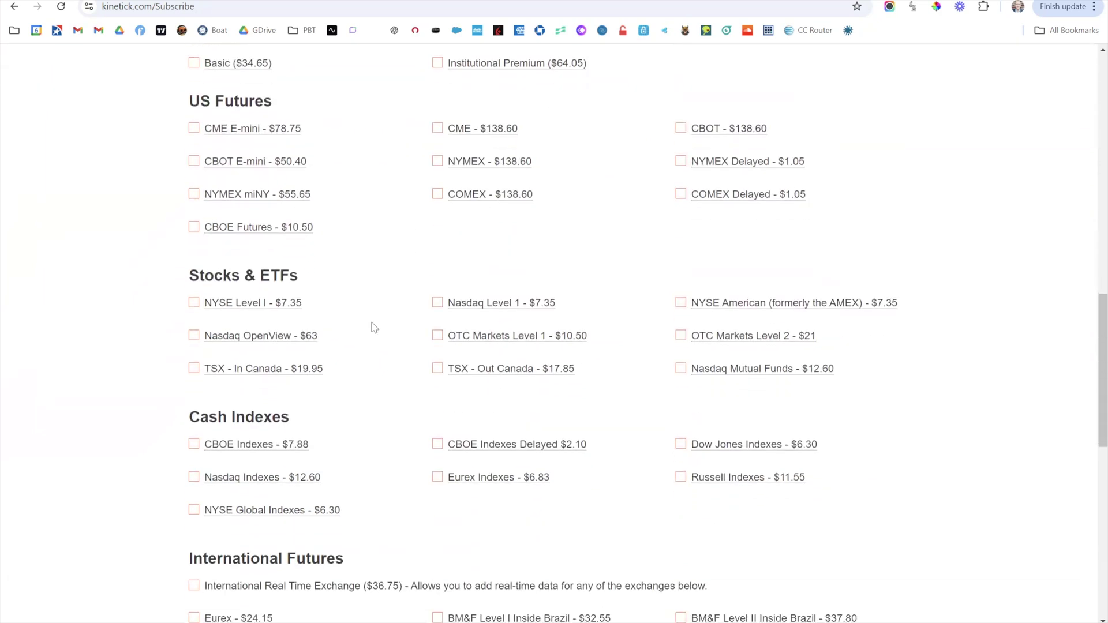
Step: Tick NYSE Level I, Nasdaq Level 1 and NYSE American under Stocks & ETFs, at $7.35 each
left_click(194, 304)
left_click(437, 303)
left_click(682, 303)
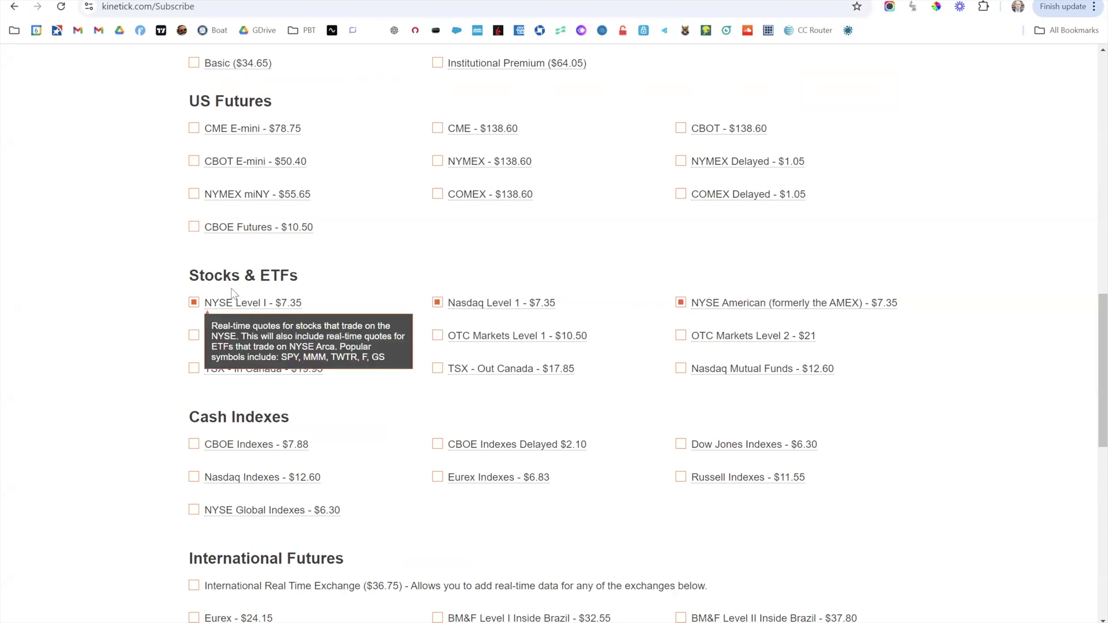
mouse_move(271, 313)
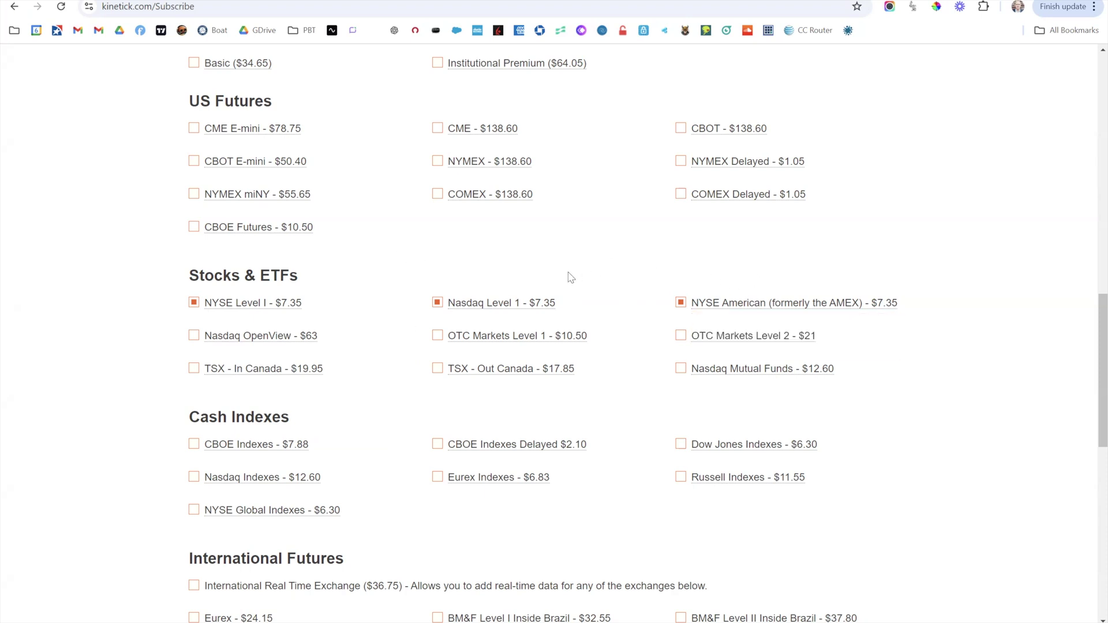
scroll(598, 261, "down", 1)
scroll(598, 259, "down", 4)
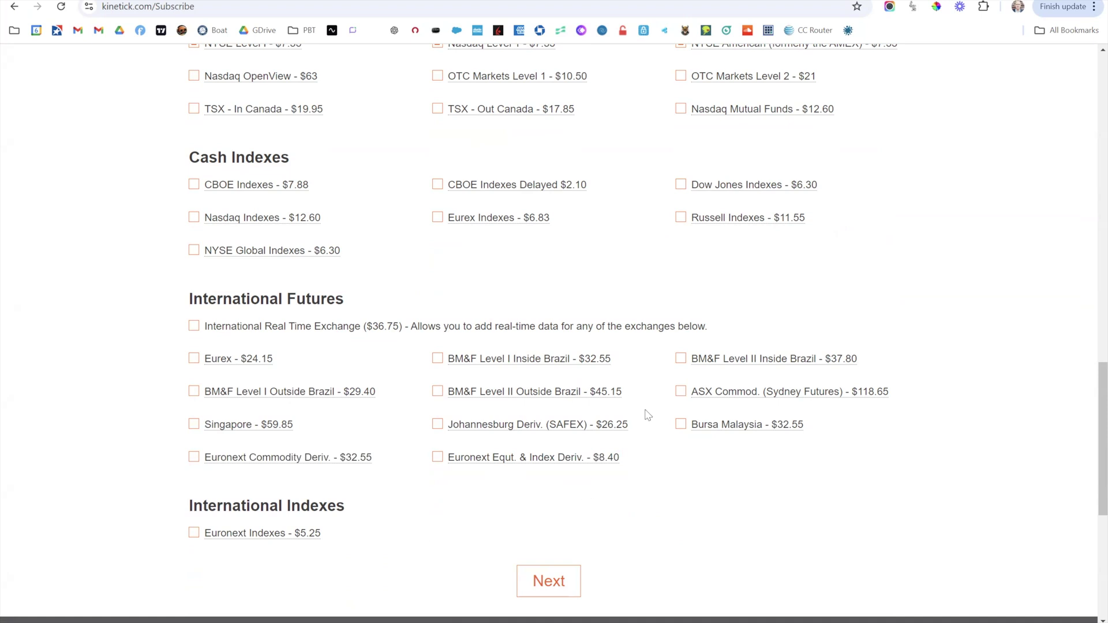
scroll(829, 472, "up", 2)
scroll(829, 472, "up", 4)
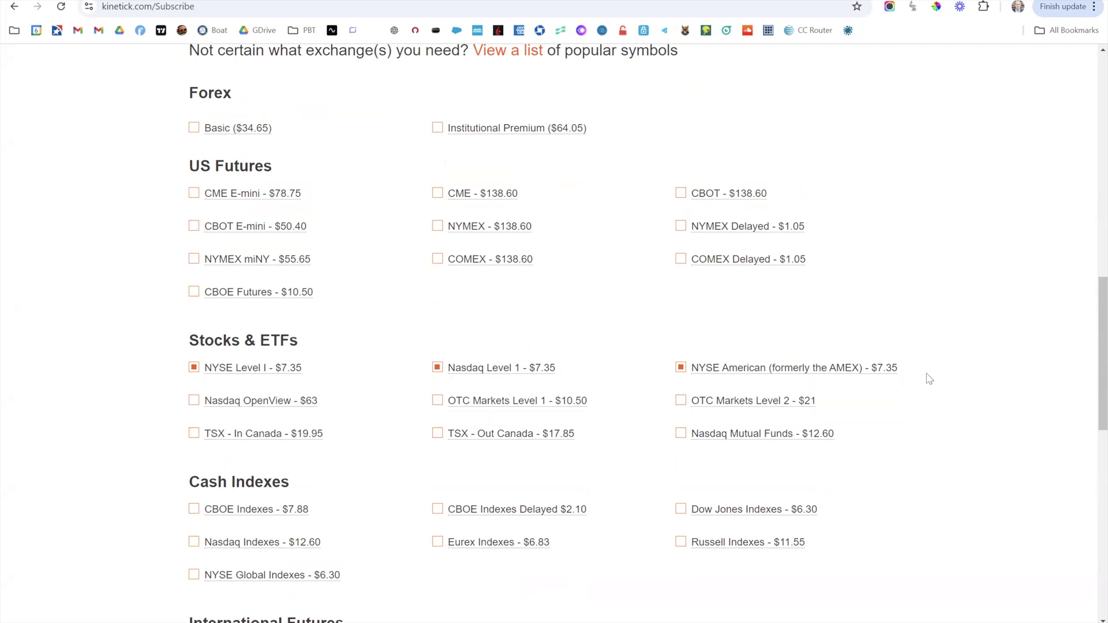
left_click_drag(592, 361, 216, 365)
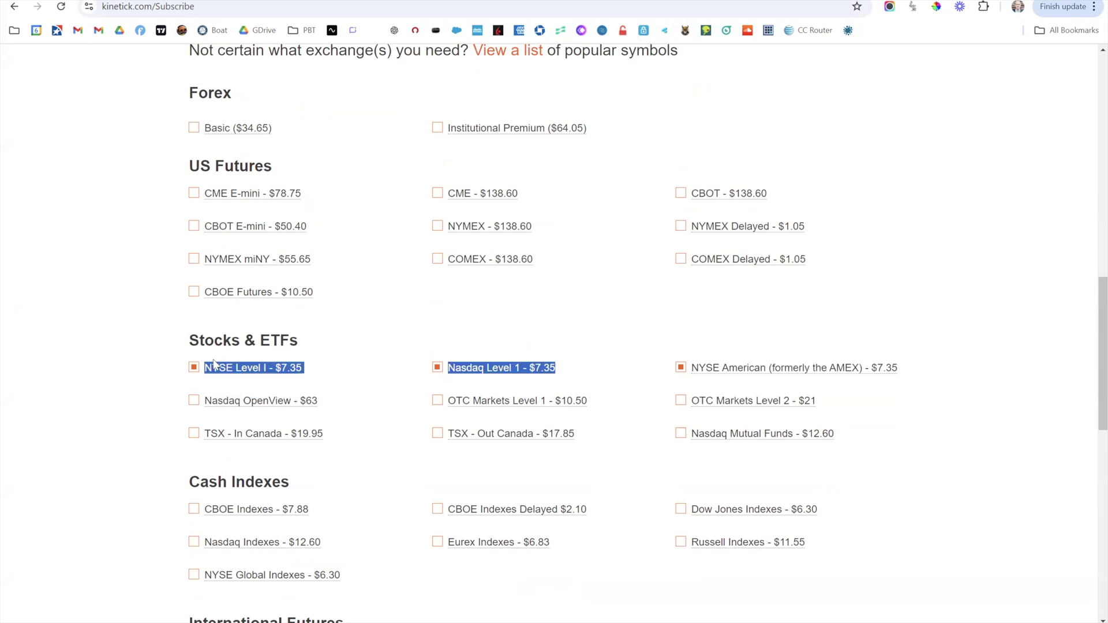
Step: Scroll down through the Professional Status questions of the Kinetick purchase form
left_click(933, 387)
scroll(935, 391, "down", 5)
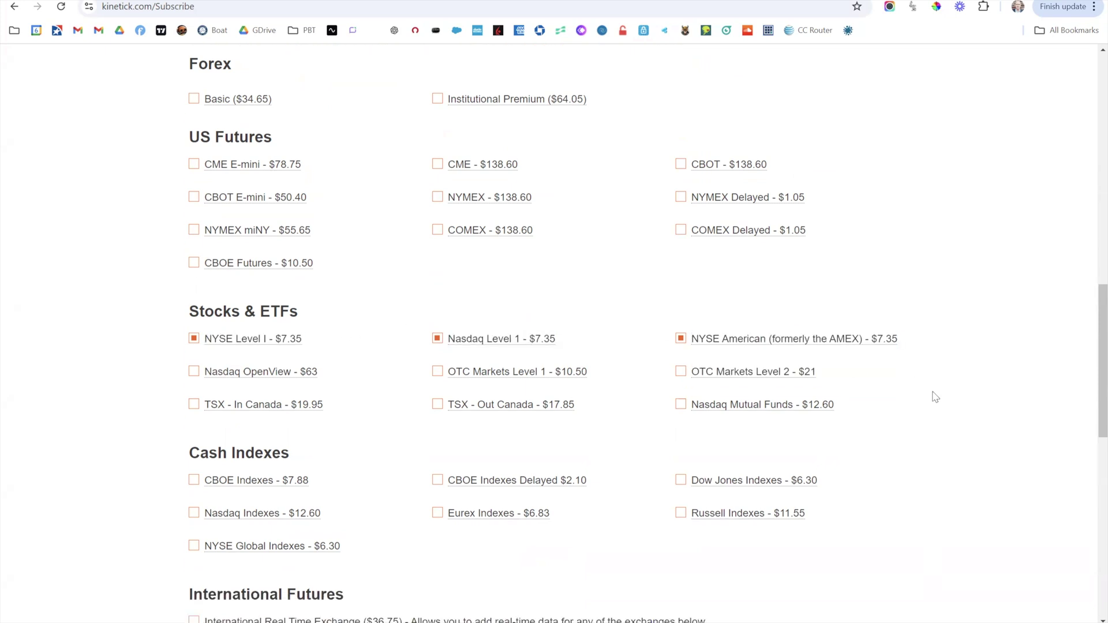
scroll(613, 341, "down", 5)
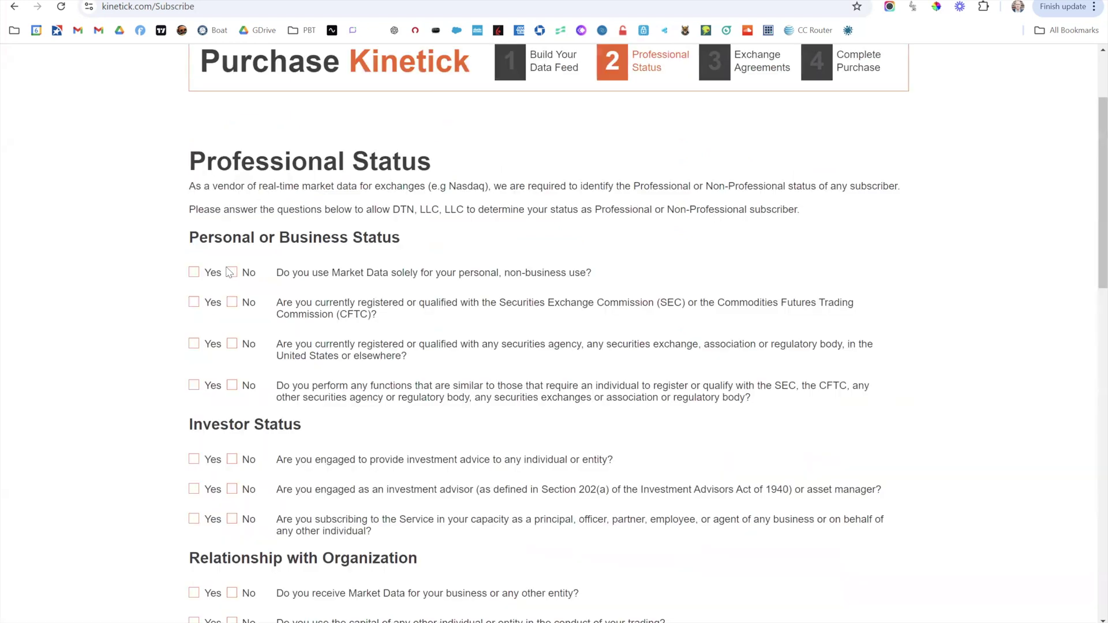
scroll(289, 324, "down", 10)
scroll(627, 505, "down", 2)
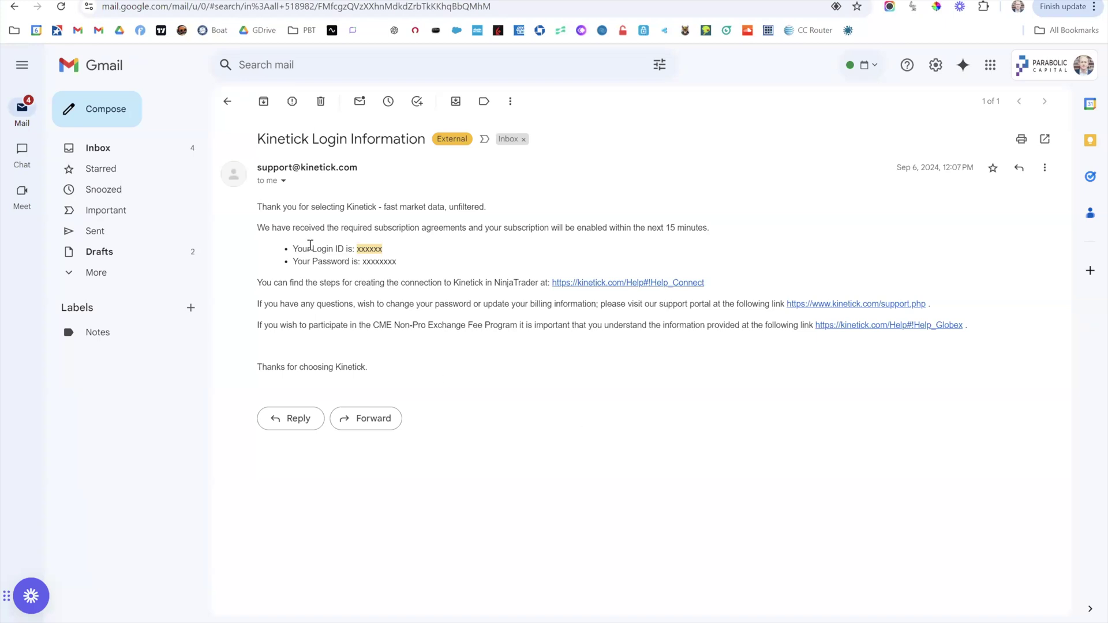
triple_click(341, 247)
left_click(424, 266, "shift")
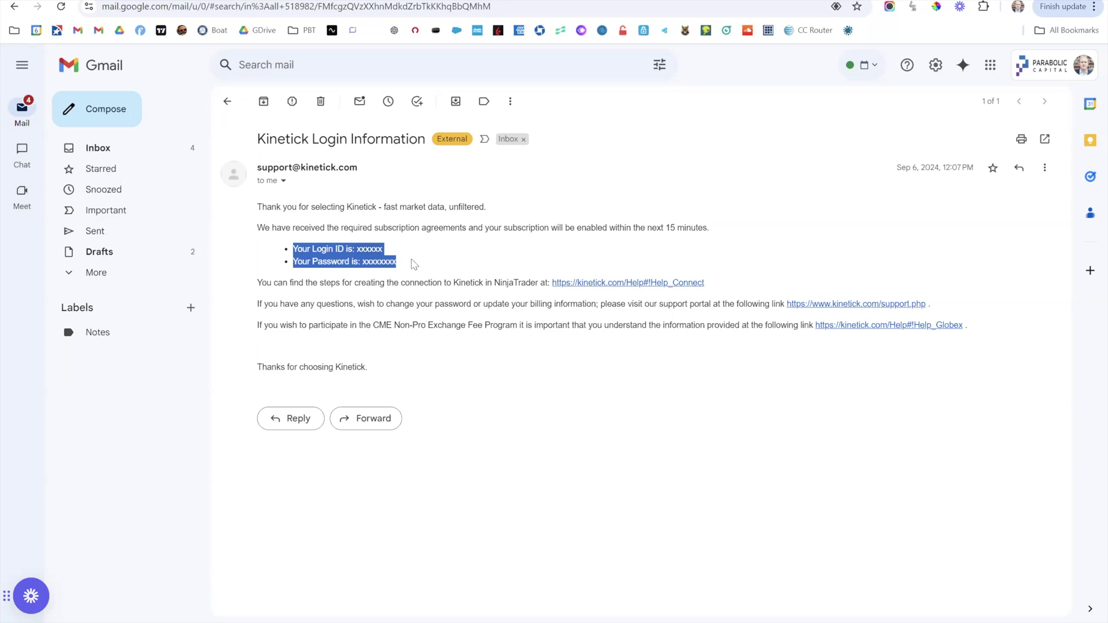
left_click(355, 242)
double_click(369, 249)
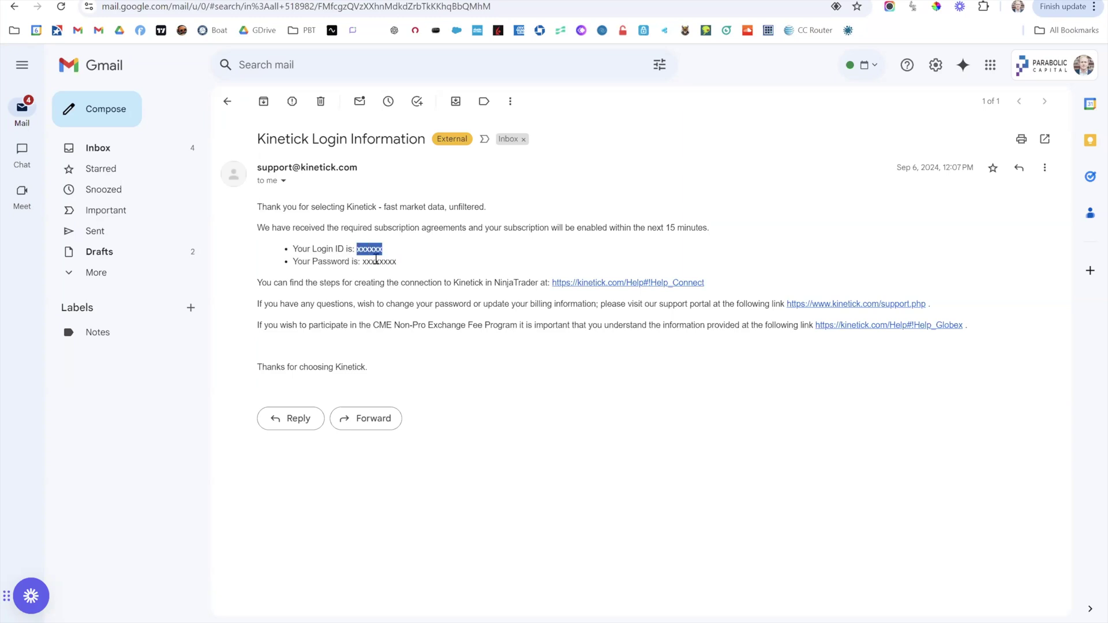
double_click(374, 261)
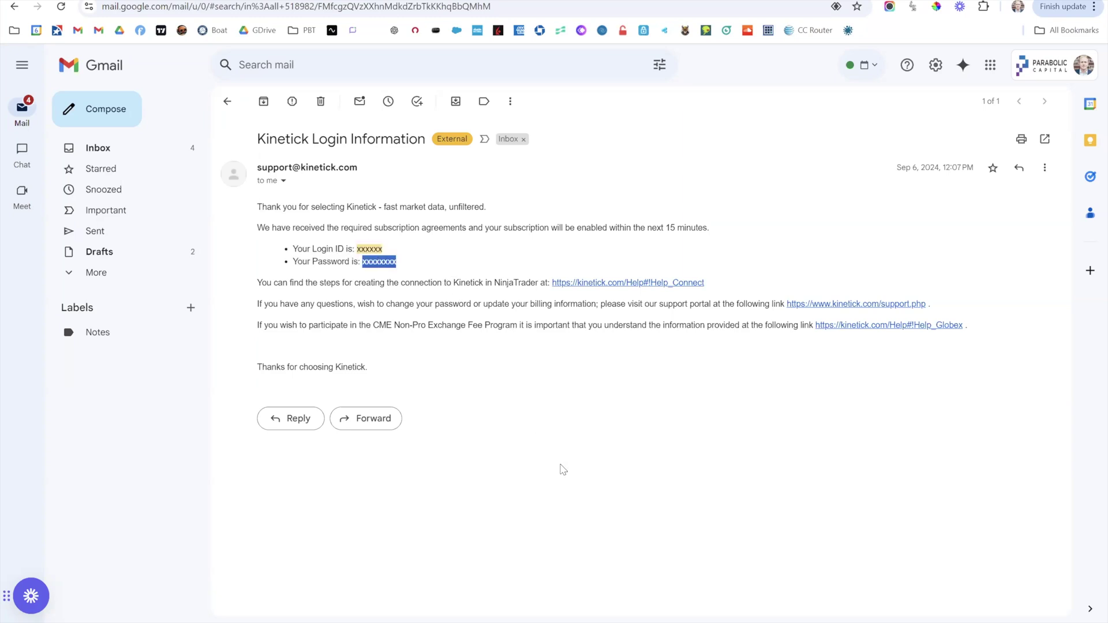
left_click(510, 393)
double_click(372, 260)
left_click(371, 250)
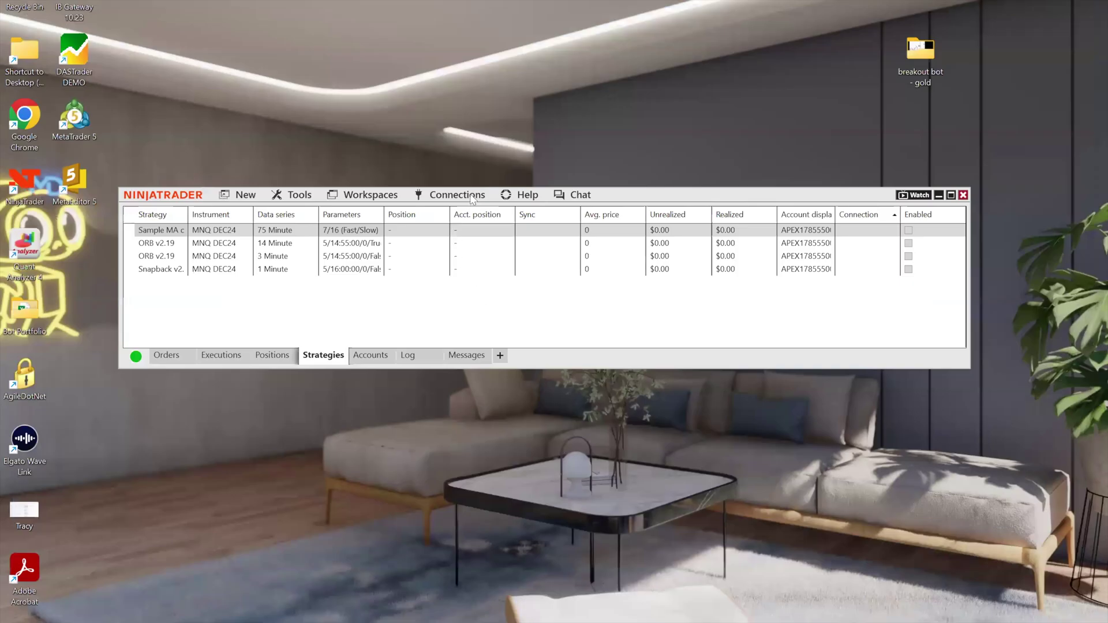
Step: Add a new Kinetick connection from the Available list in the Connections configuration window
left_click(470, 198)
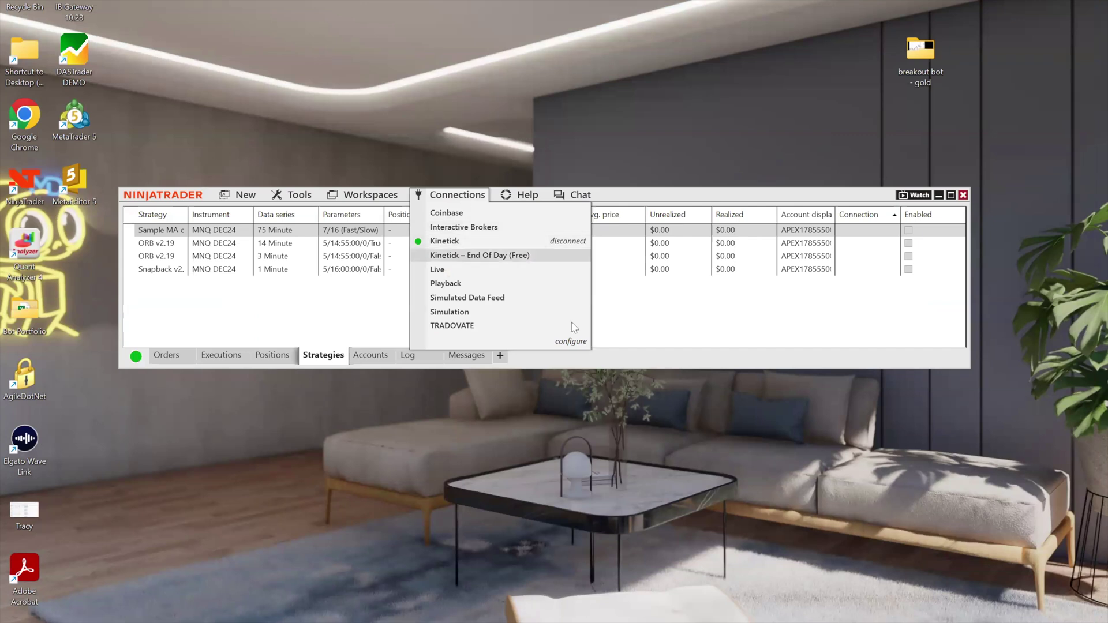
left_click(570, 343)
left_click(386, 283)
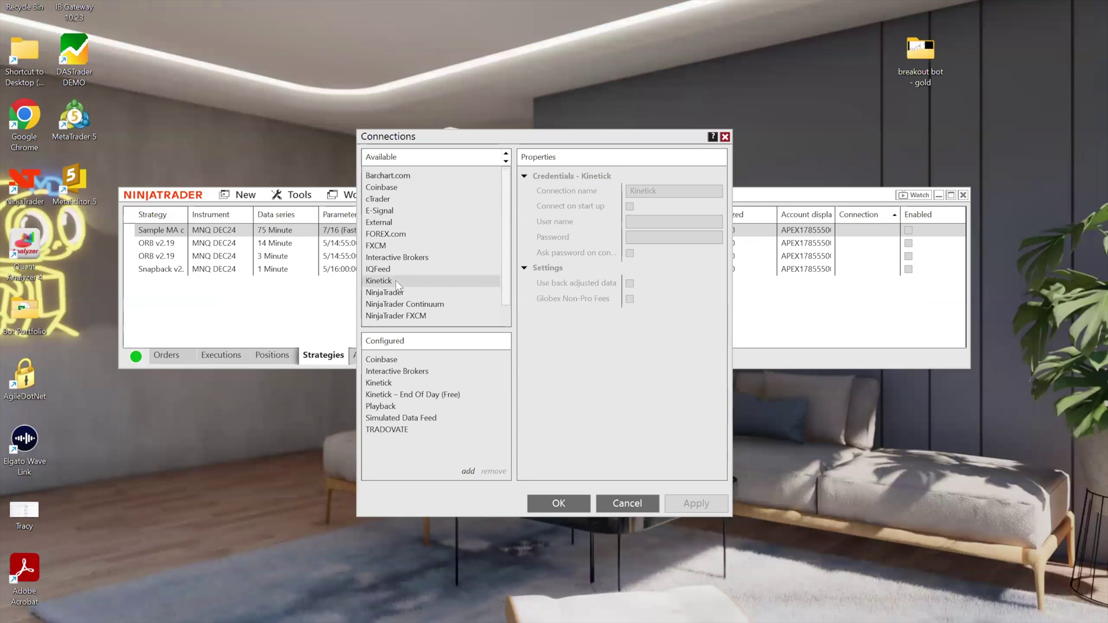
double_click(390, 283)
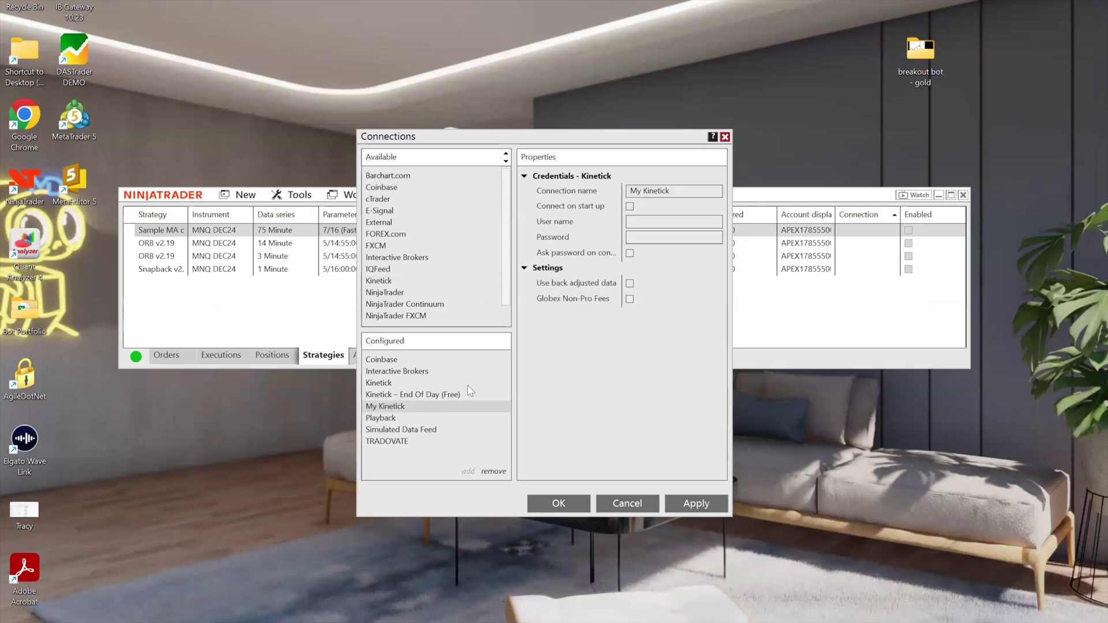
left_click_drag(664, 140, 639, 136)
Step: Enter the Kinetick user name and password in the connection's properties
left_click(641, 218)
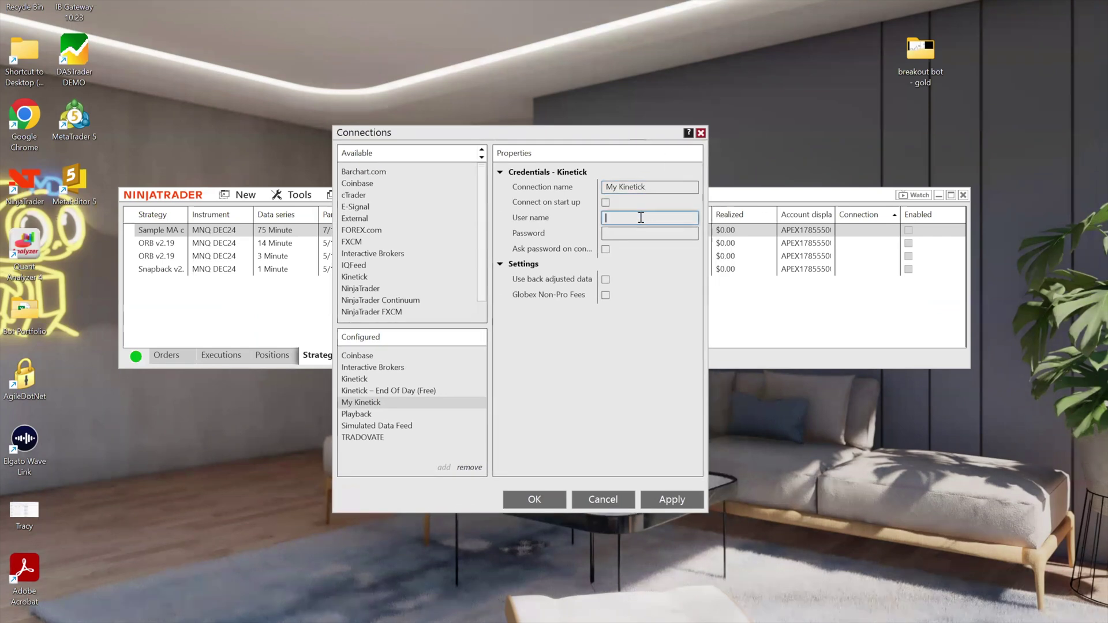
type("xxxxxx")
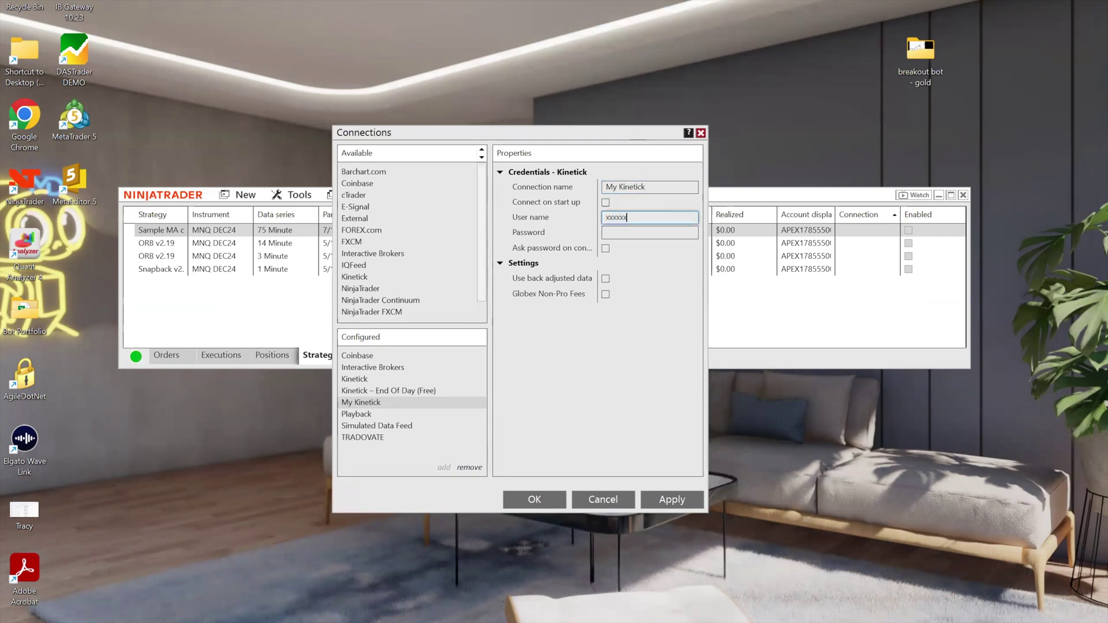
left_click(628, 237)
type("xxxx")
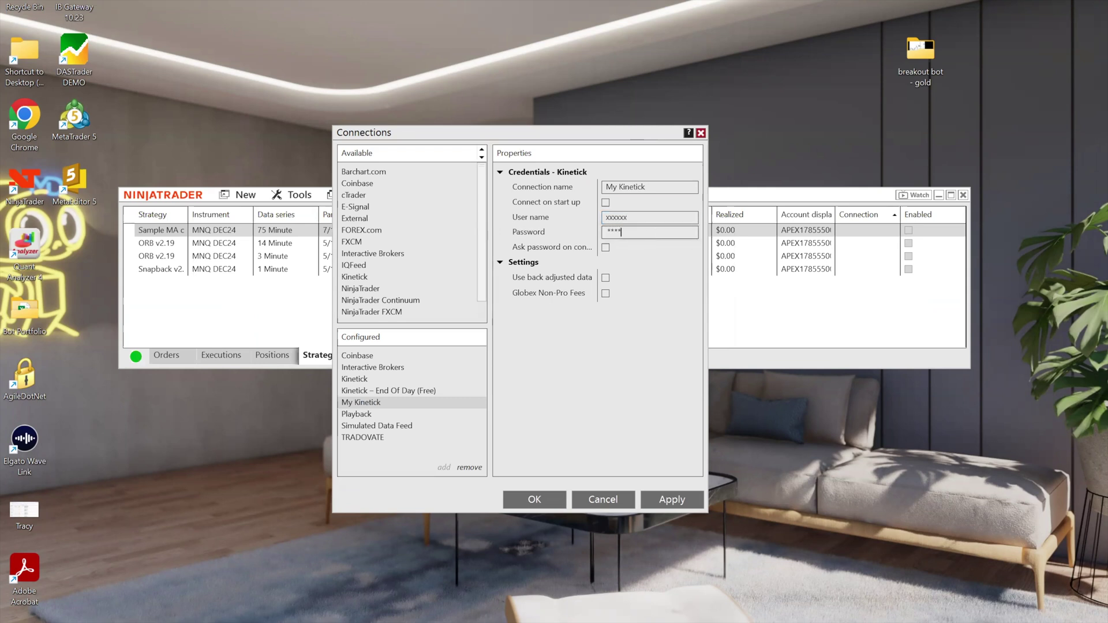
type("xxx")
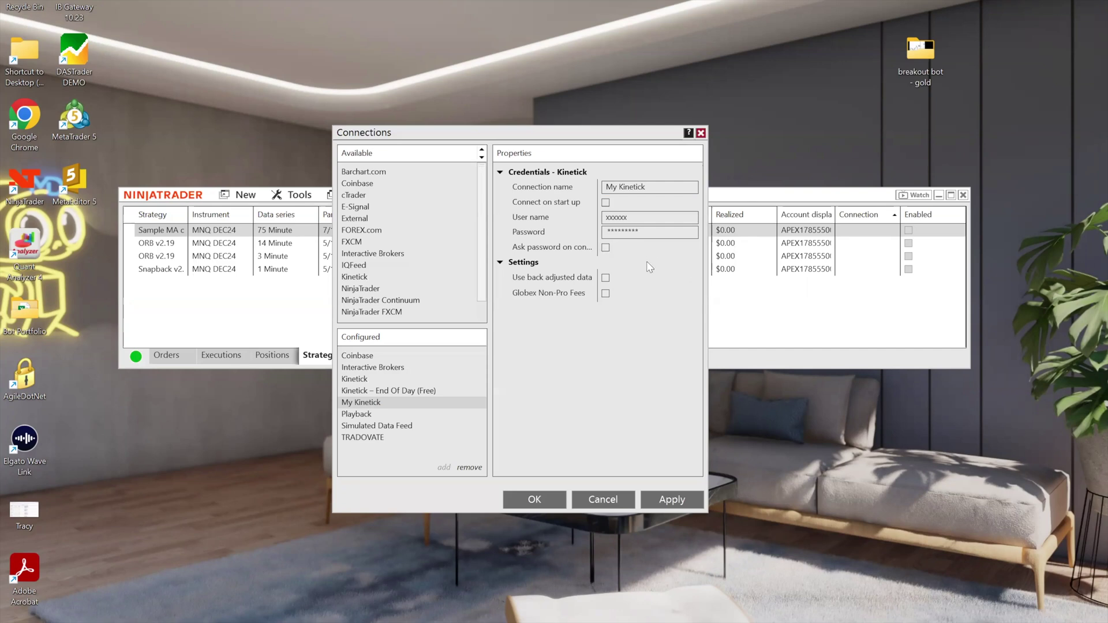
Step: Check the entered credentials, leave connect-at-startup off, and cancel the Connections dialog
left_click(606, 203)
left_click_drag(632, 219, 577, 222)
left_click_drag(649, 231, 606, 232)
left_click(606, 202)
left_click(621, 230)
left_click(629, 505)
Step: Connect to the Kinetick data feed and bring the Strategy Analyzer window forward
left_click(450, 196)
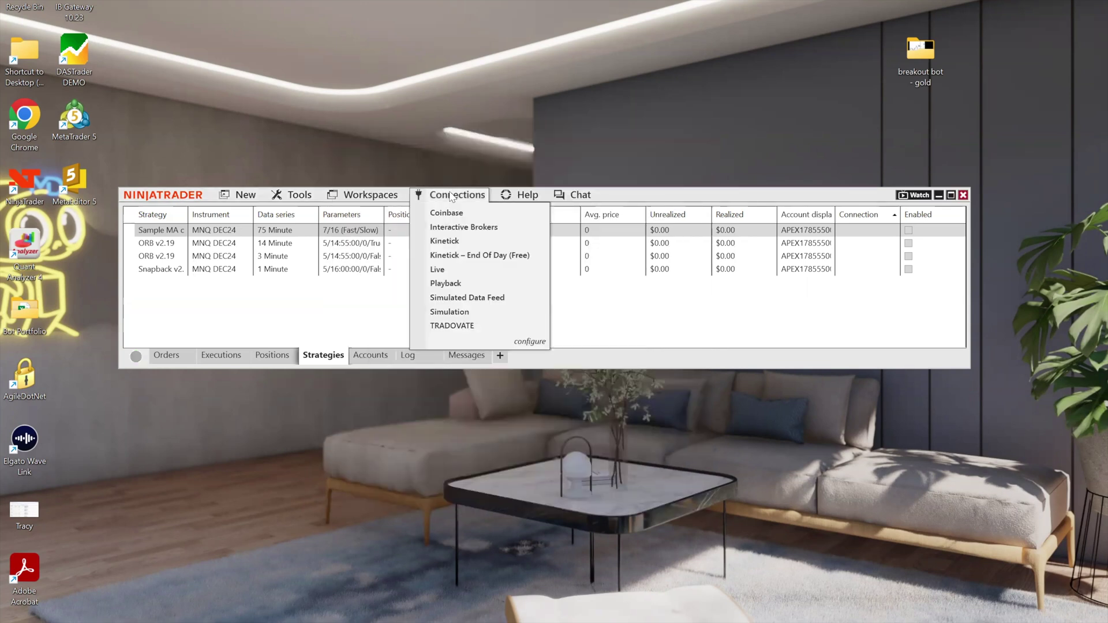
left_click(453, 242)
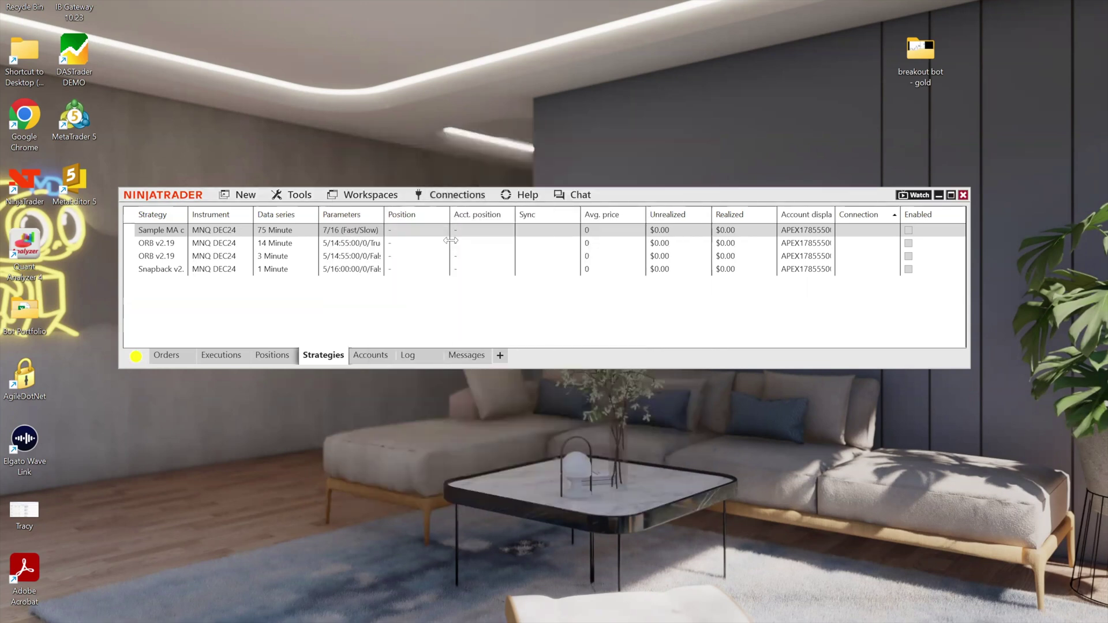
mouse_move(568, 621)
left_click(818, 580)
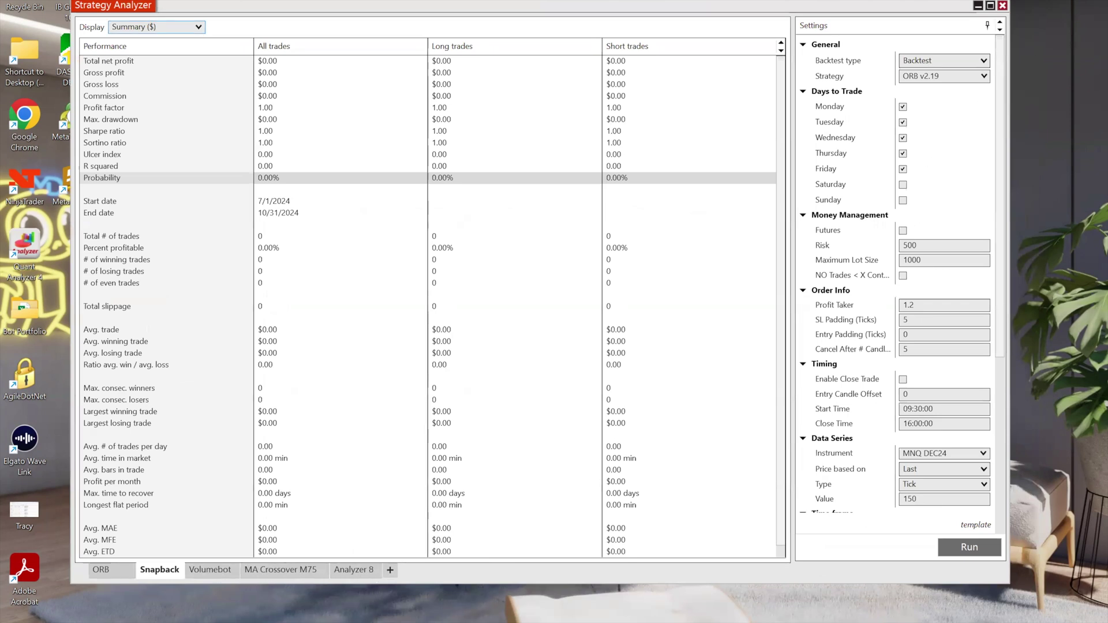
Step: Add a new Analyzer tab running the ORB v2.19 strategy on TQQQ
key("ctrl+t")
left_click(981, 75)
mouse_move(989, 93)
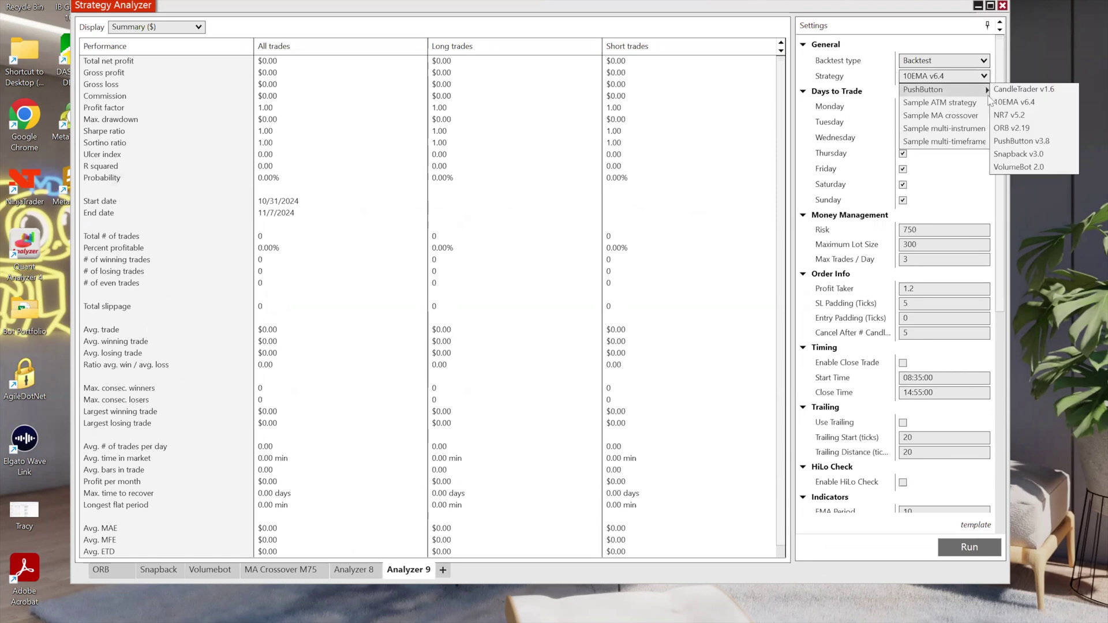
left_click(1011, 128)
scroll(998, 263, "down", 5)
scroll(997, 264, "down", 1)
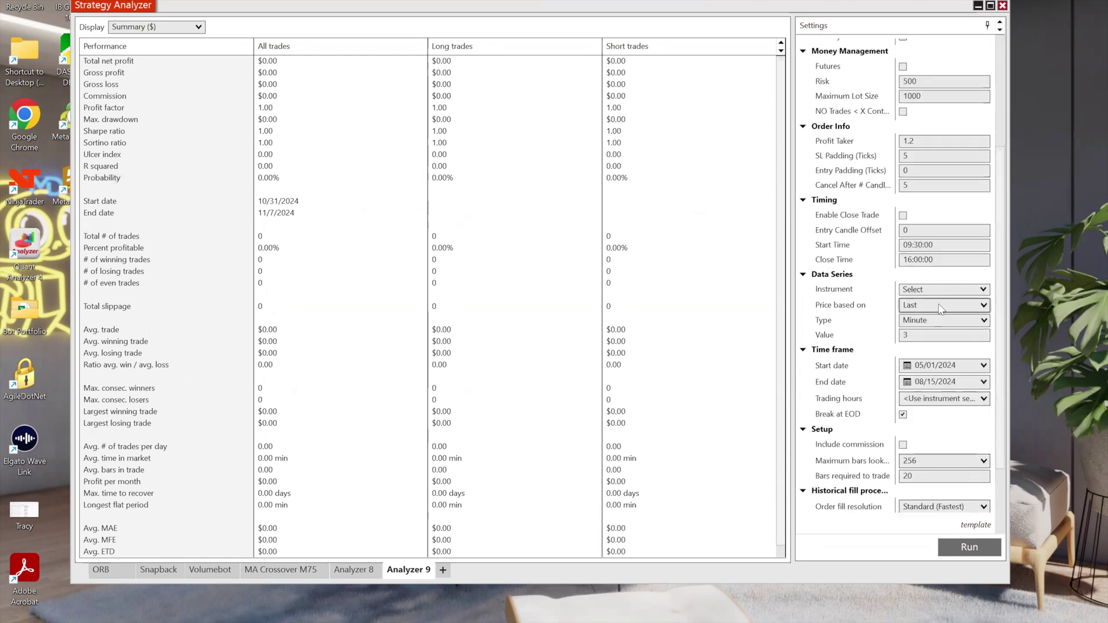
left_click(981, 290)
left_click(962, 336)
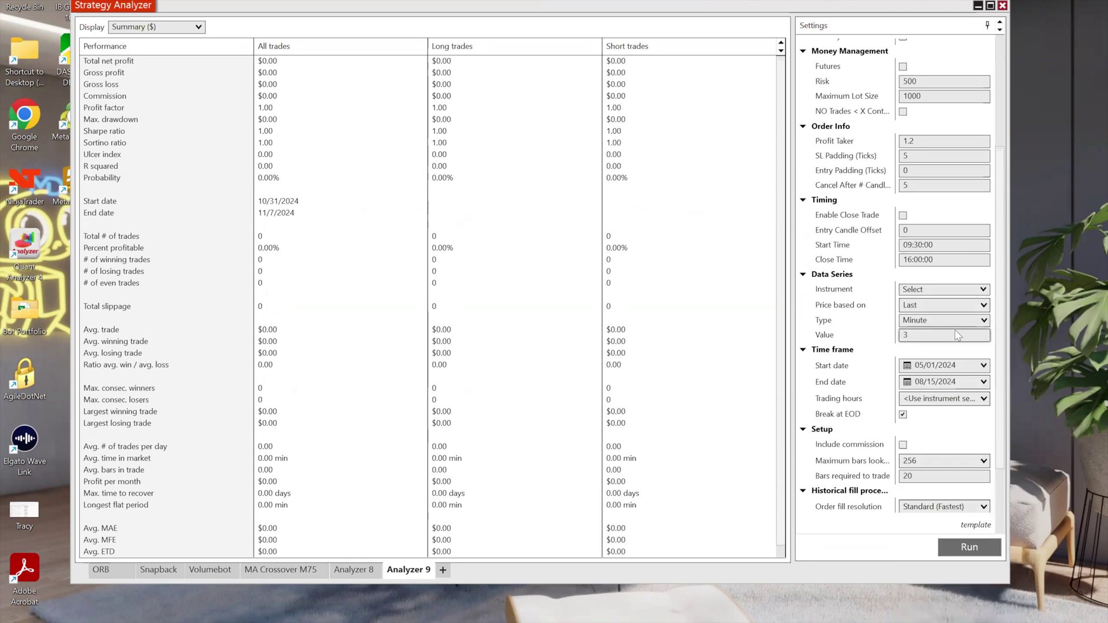
Step: Set start time 08:36:00, enable Close Trade, and set close time 14:55:00
left_click(912, 244)
key("BackSpace")
type("8")
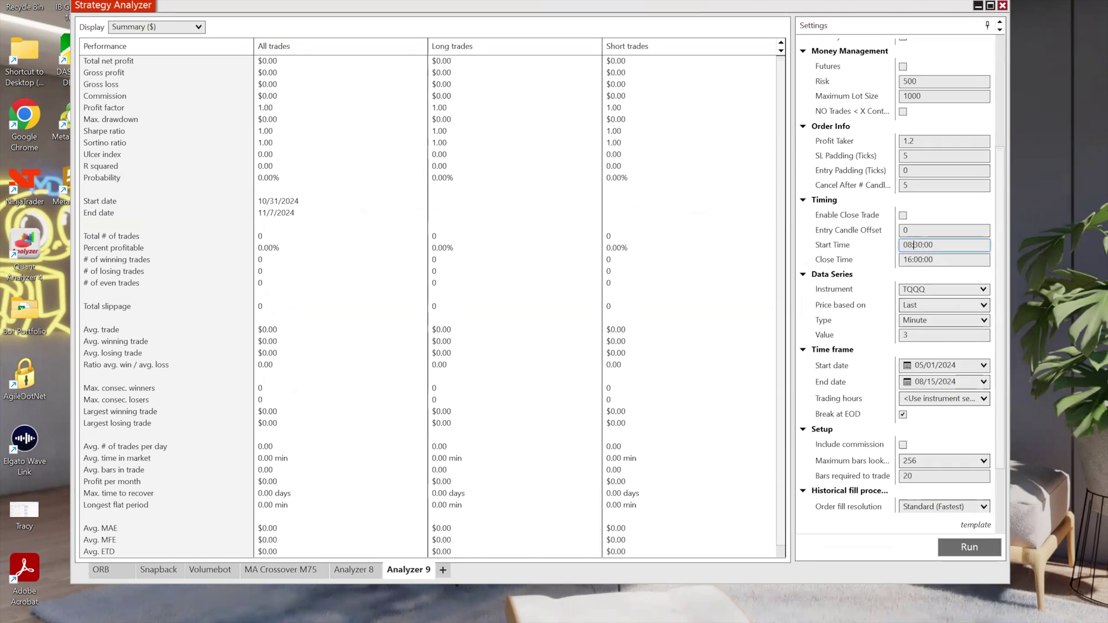
left_click(904, 215)
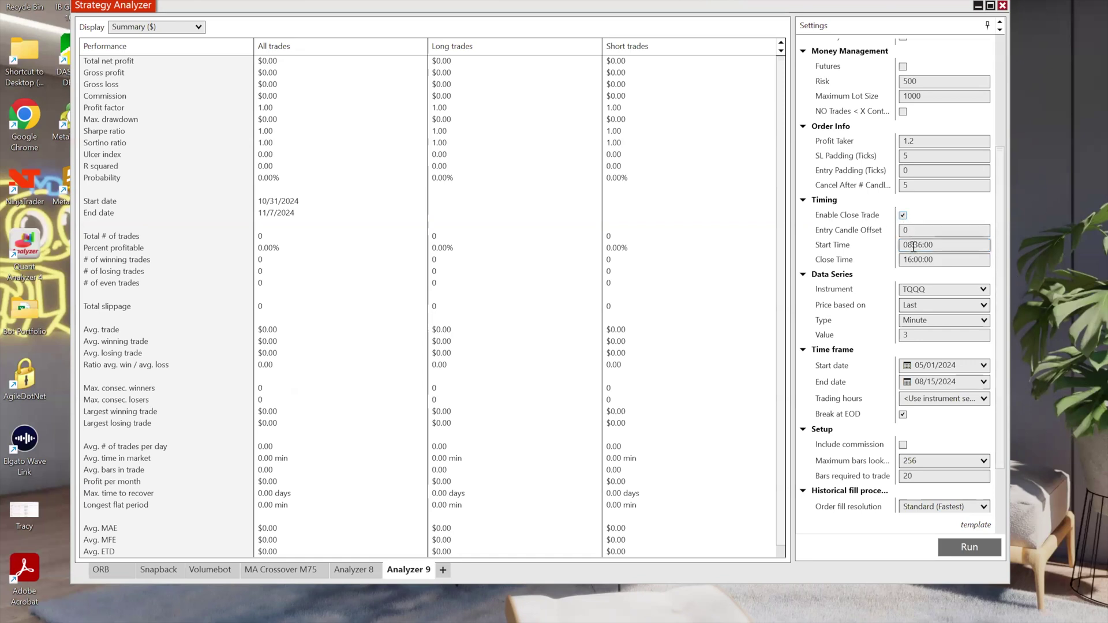
left_click_drag(925, 260, 871, 264)
type("1")
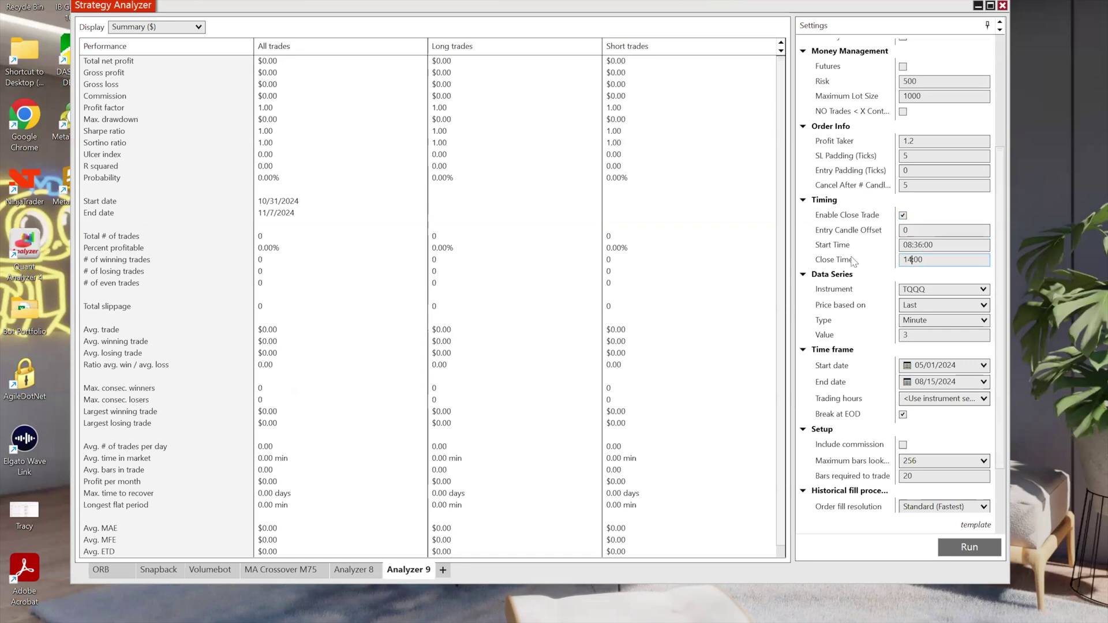
type("4:55:")
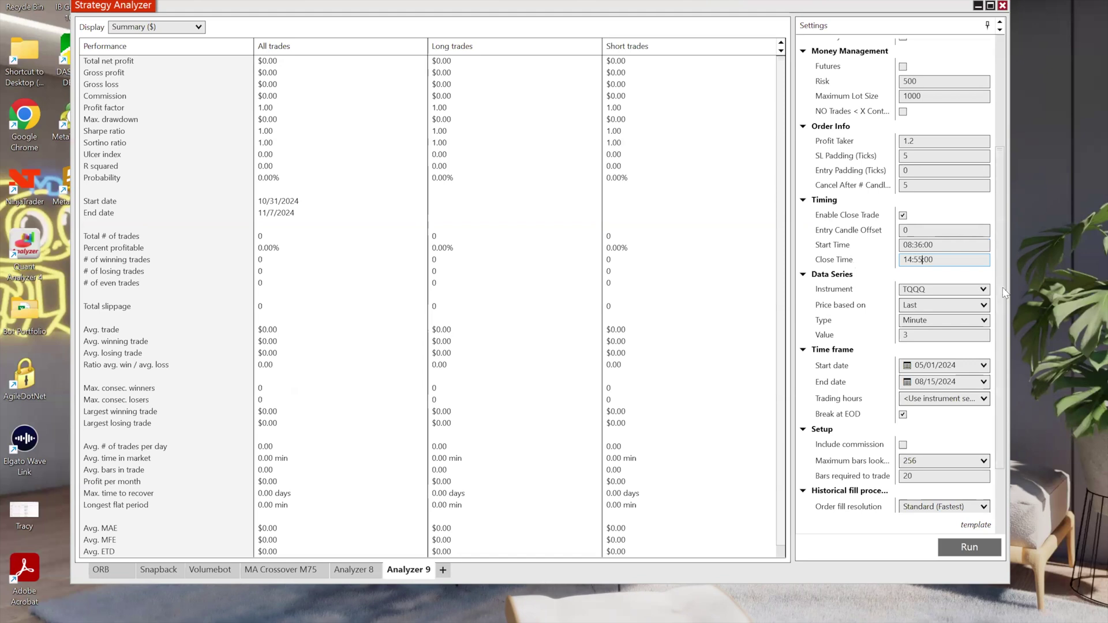
scroll(950, 289, "up", 2)
left_click(921, 301)
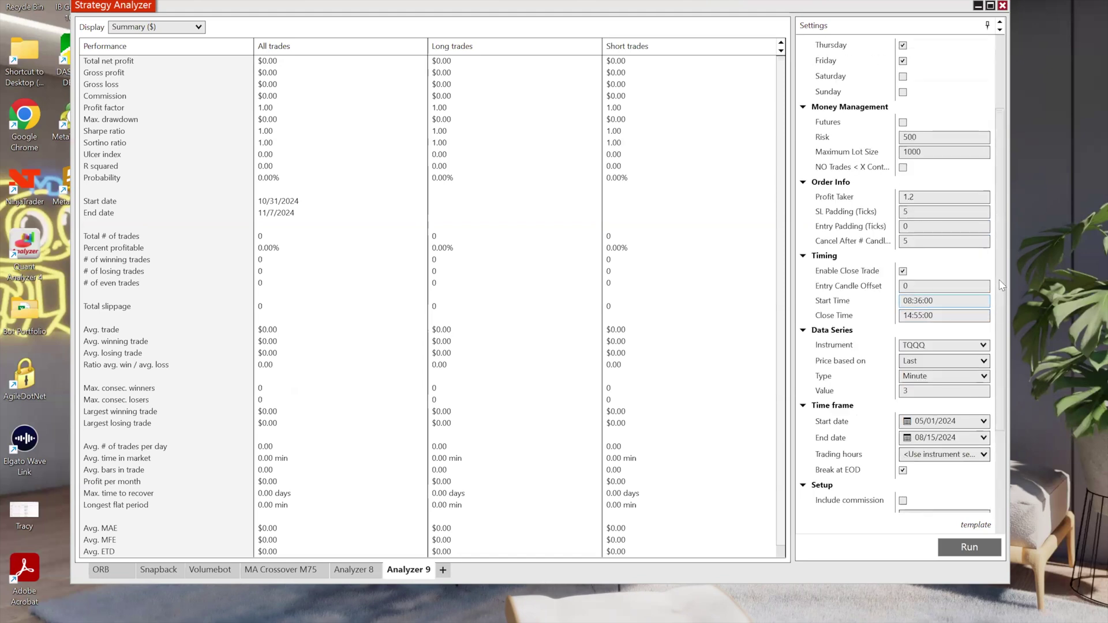
scroll(1006, 263, "up", 1)
scroll(1006, 263, "up", 3)
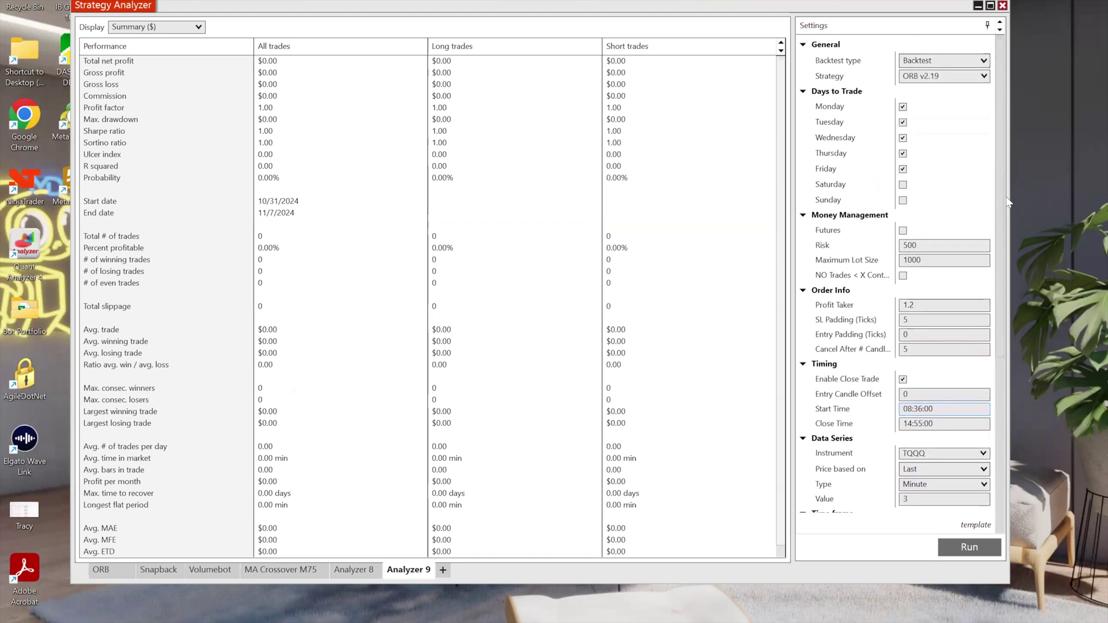
Step: Set the strategy's maximum lot size to 20
left_click(910, 244)
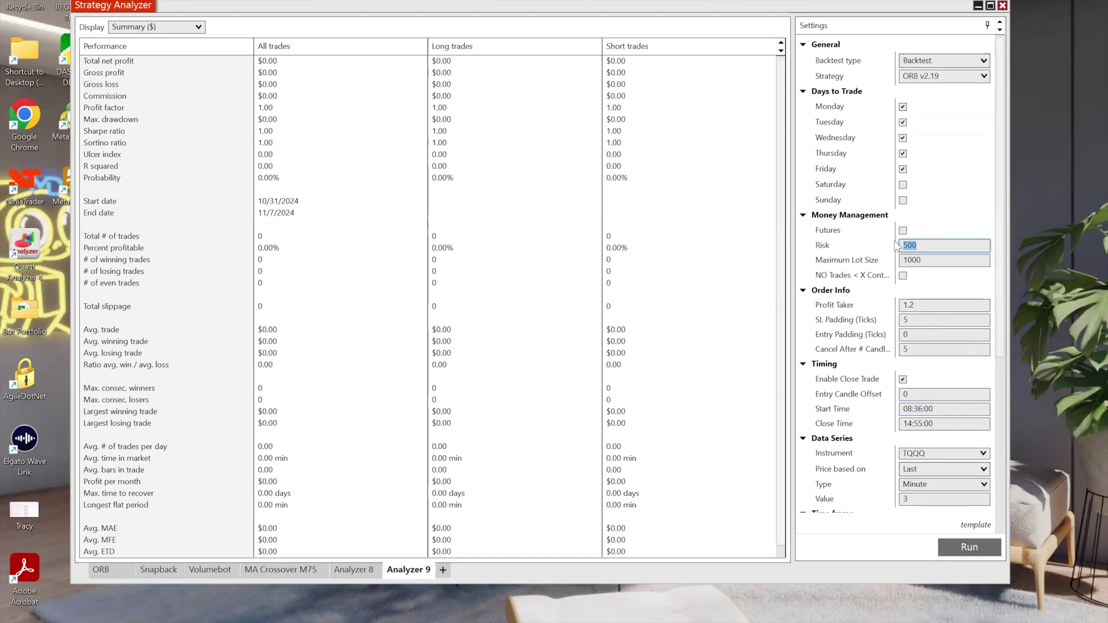
left_click(932, 259)
left_click_drag(931, 259, 880, 261)
type("20")
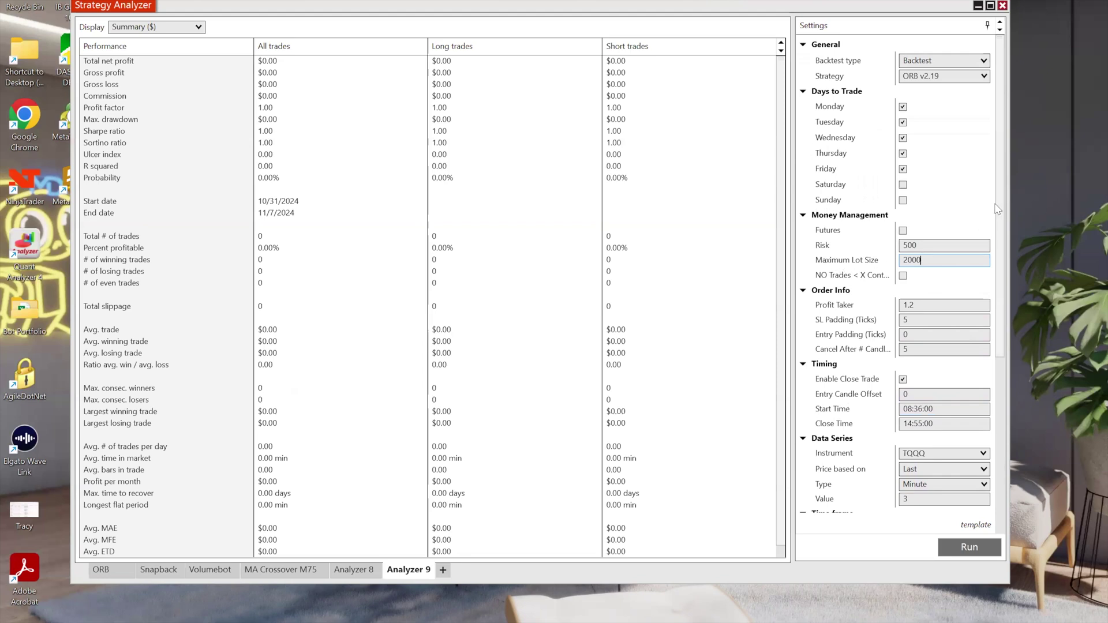
left_click_drag(1005, 189, 1011, 228)
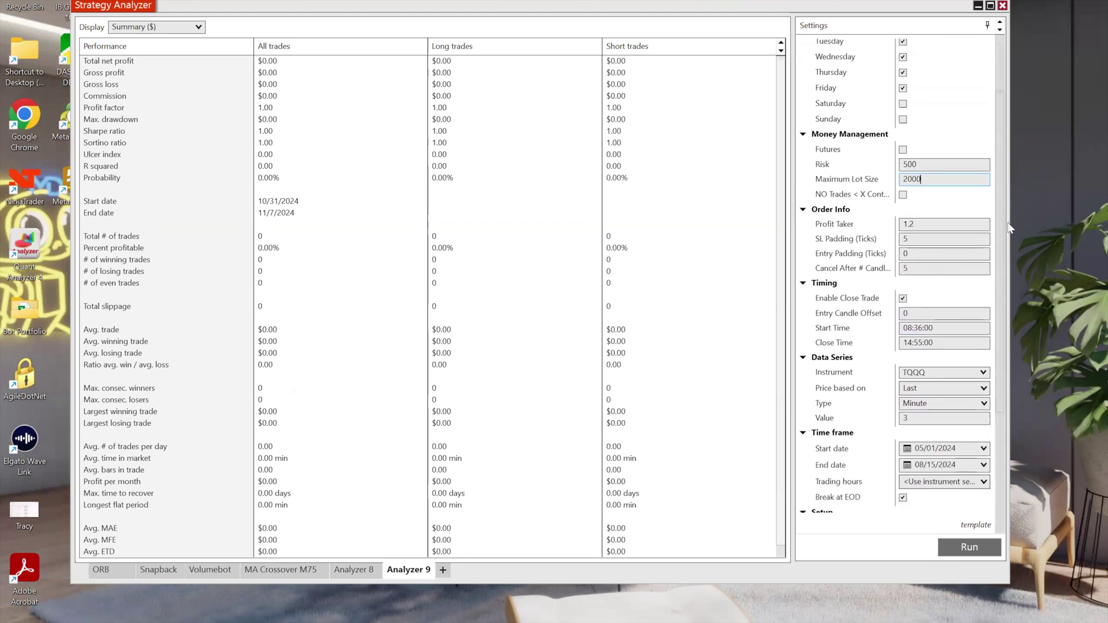
scroll(1010, 292, "down", 5)
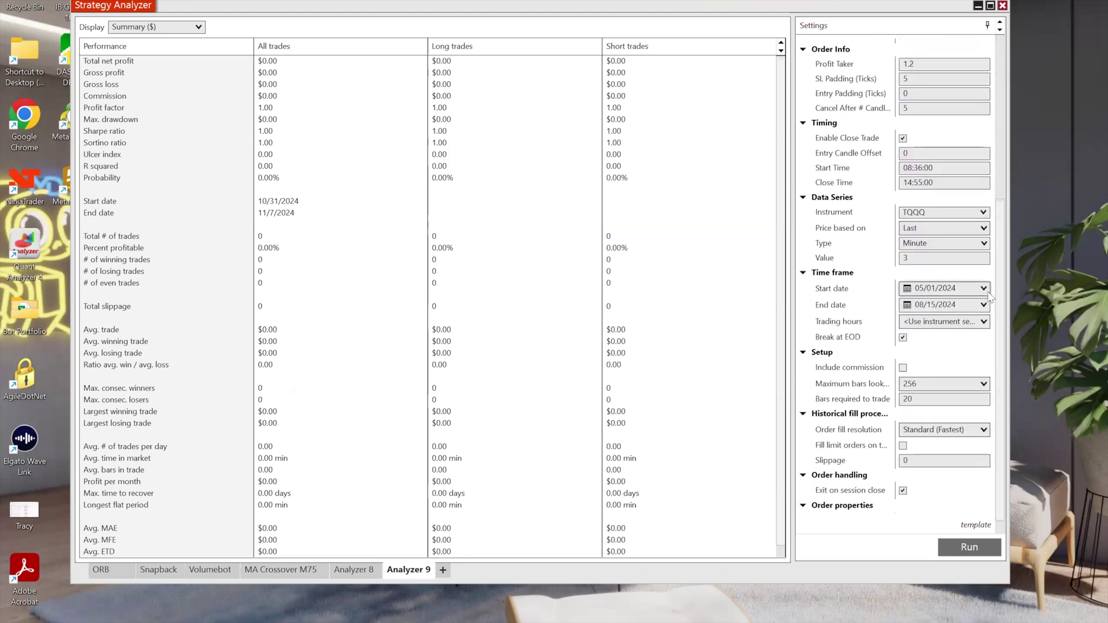
Step: Set the backtest date range from 10/01/2024 to 10/31/2024
left_click(984, 289)
left_click(1026, 305)
left_click(1025, 306)
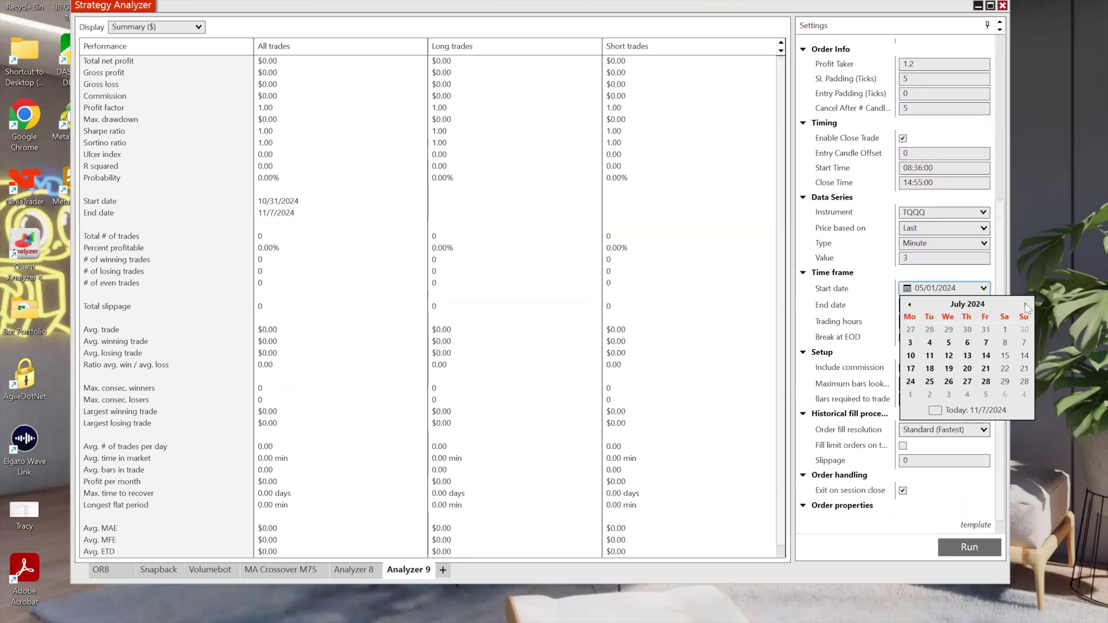
left_click(1025, 305)
left_click(1026, 305)
left_click(1026, 305)
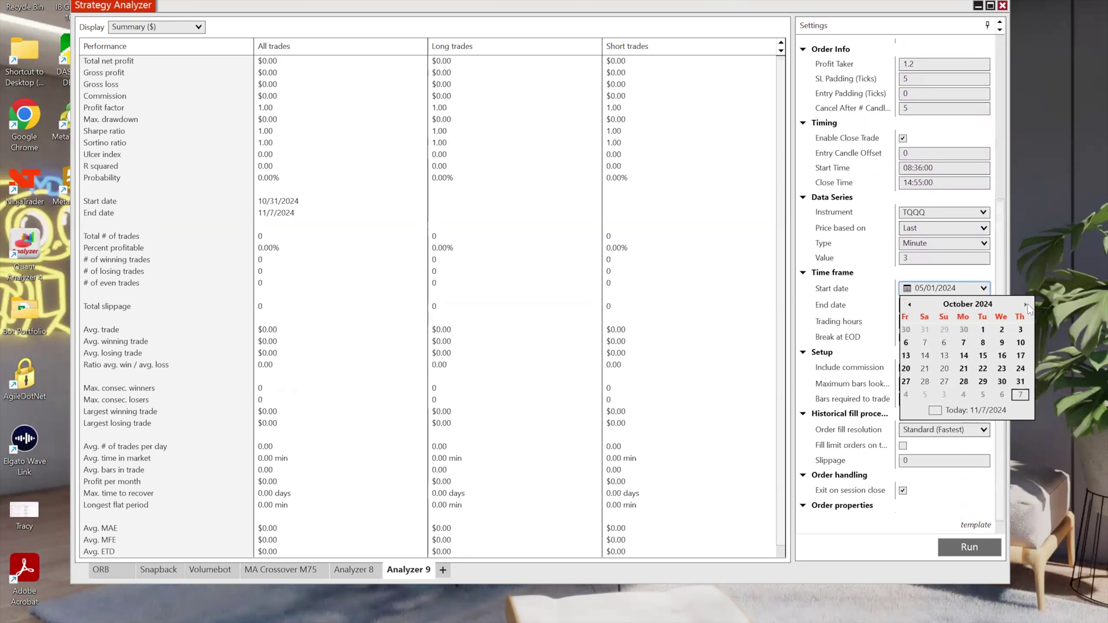
left_click(983, 329)
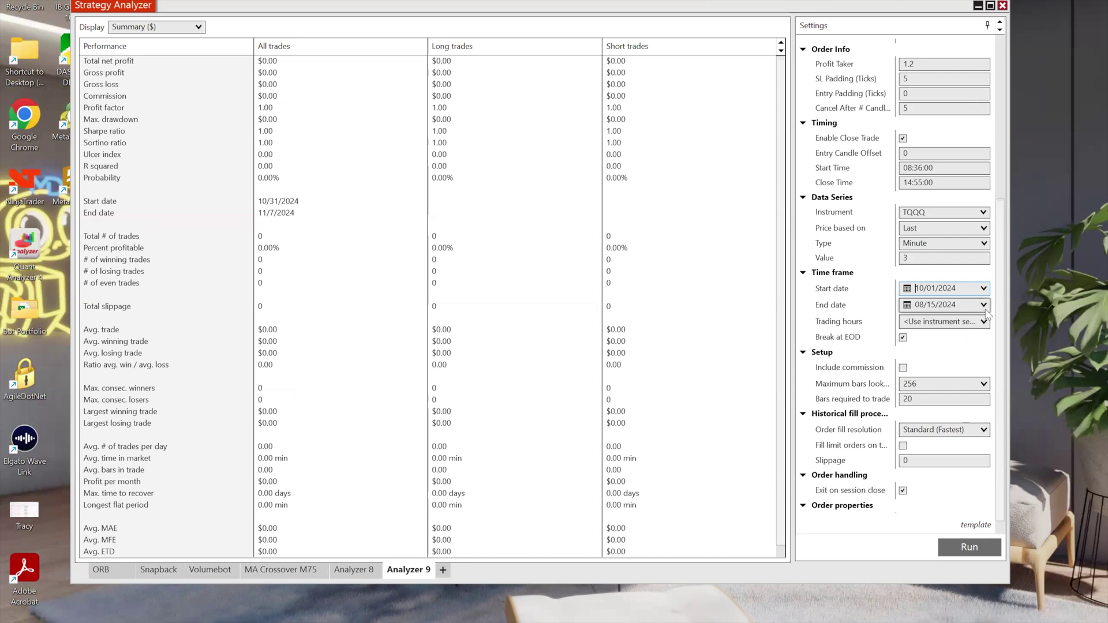
left_click(984, 305)
left_click(1026, 320)
left_click(1026, 320)
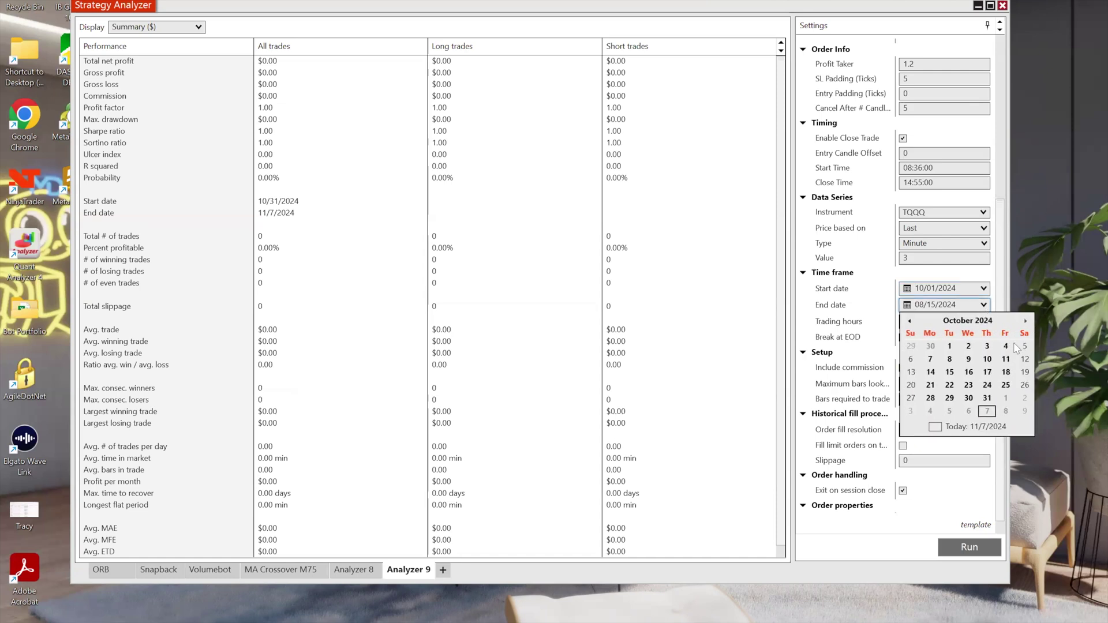
left_click(987, 398)
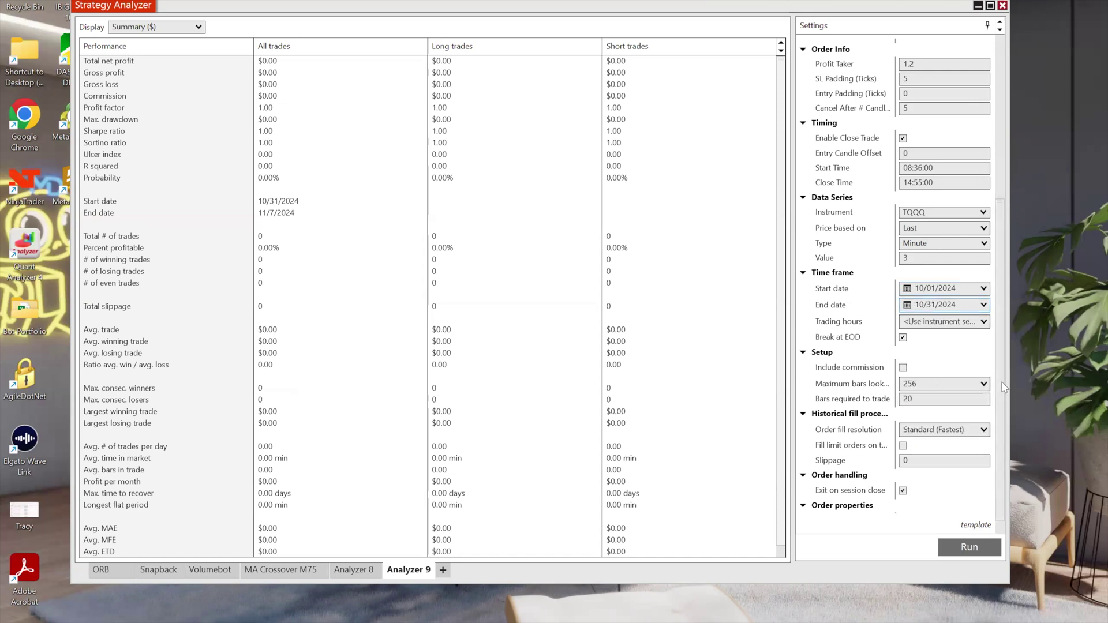
Step: Set maximum bars lookback to Infinite and bars required to trade to 2
left_click(951, 386)
left_click(926, 398)
key("Tab")
key("BackSpace")
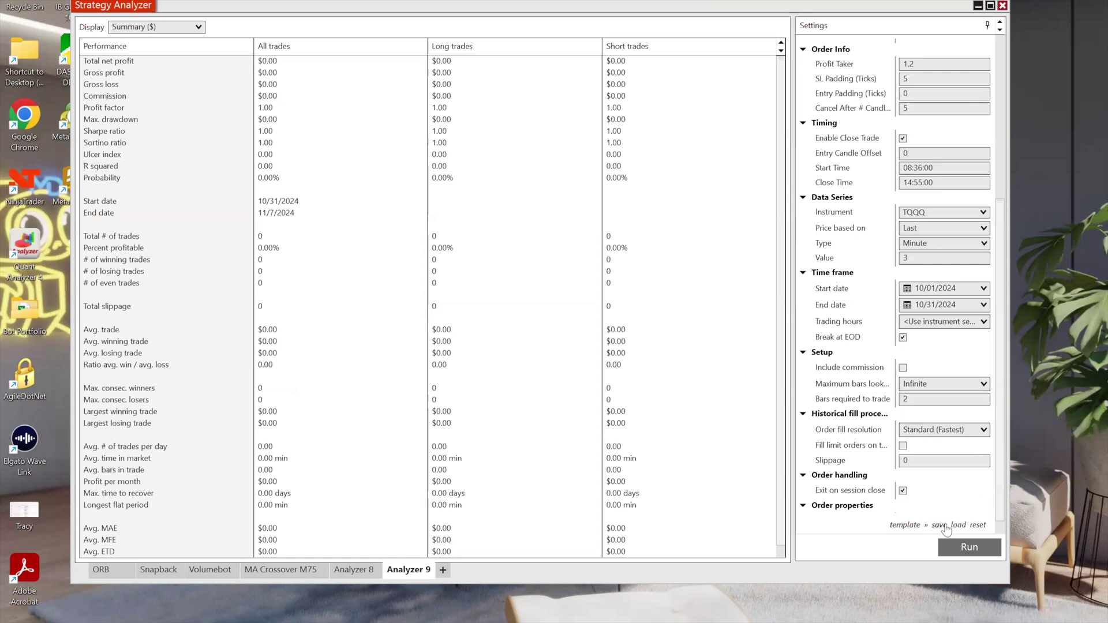
Step: Load the =ORB-TQQQ-M3-MO-TU-WE-TH-FR-0836-1.2r template and run the TQQQ backtest: 21 trades, $5,620.22 net
left_click(962, 526)
left_click(711, 401)
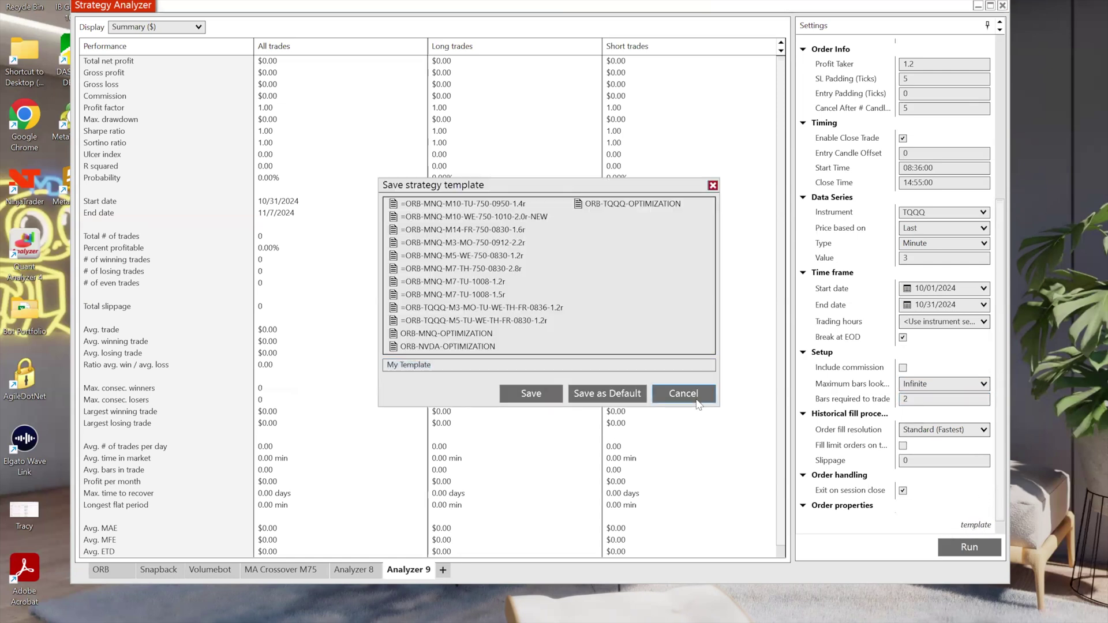
left_click(978, 525)
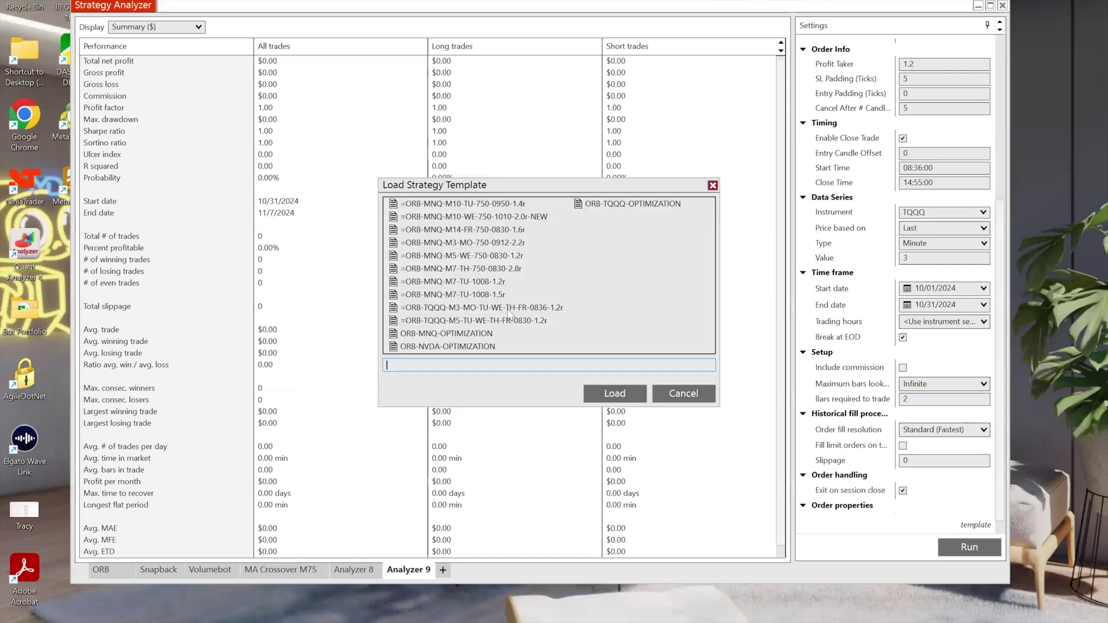
left_click(531, 309)
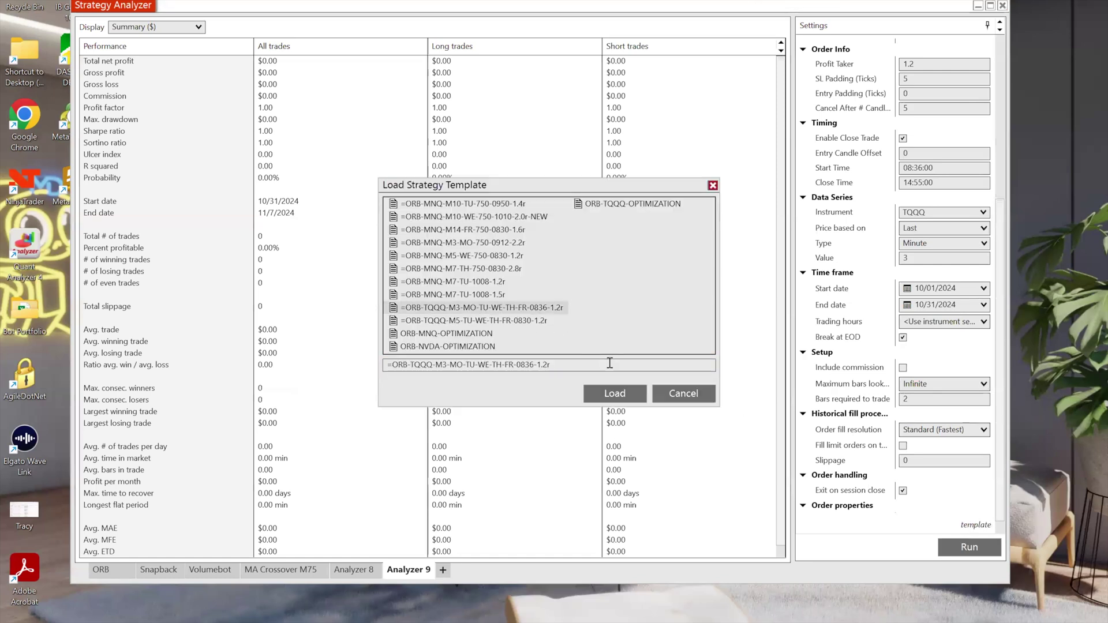
left_click(615, 393)
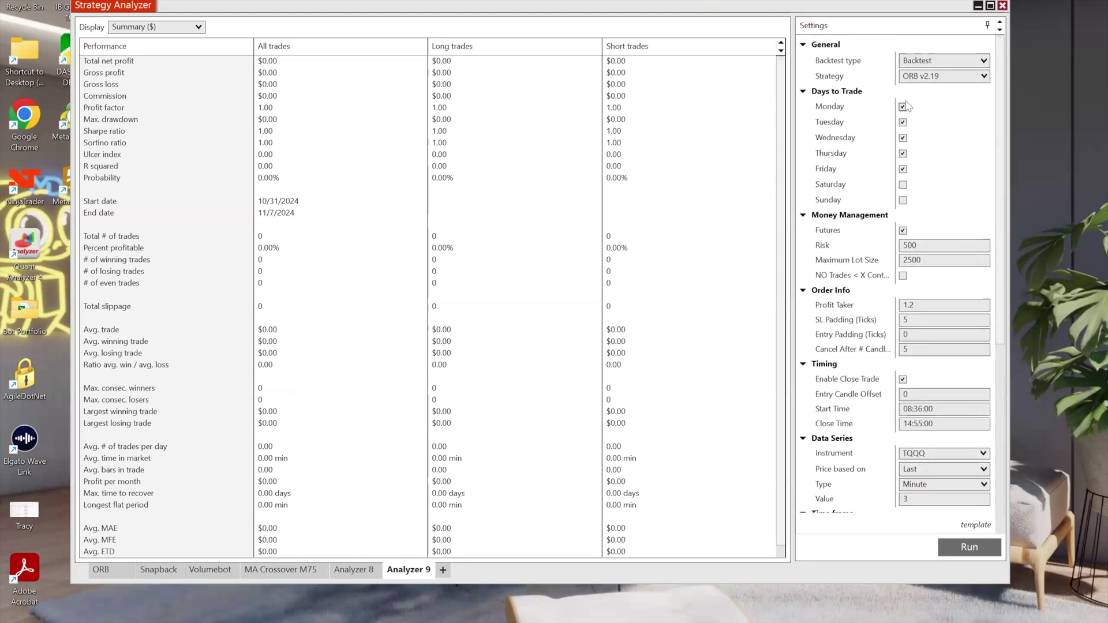
scroll(1000, 211, "down", 3)
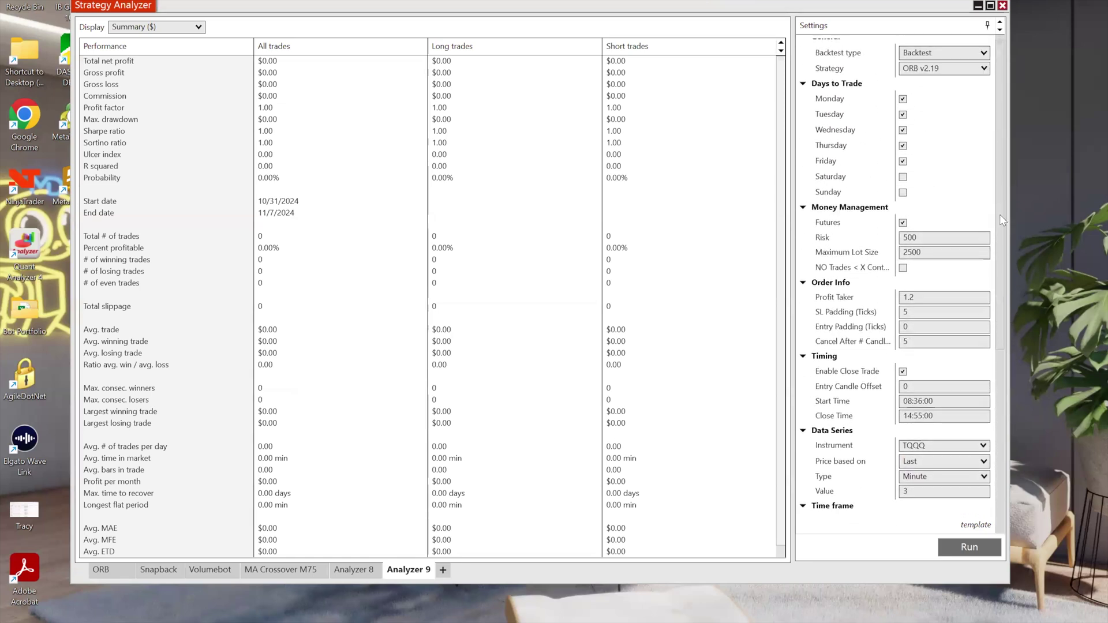
left_click(969, 548)
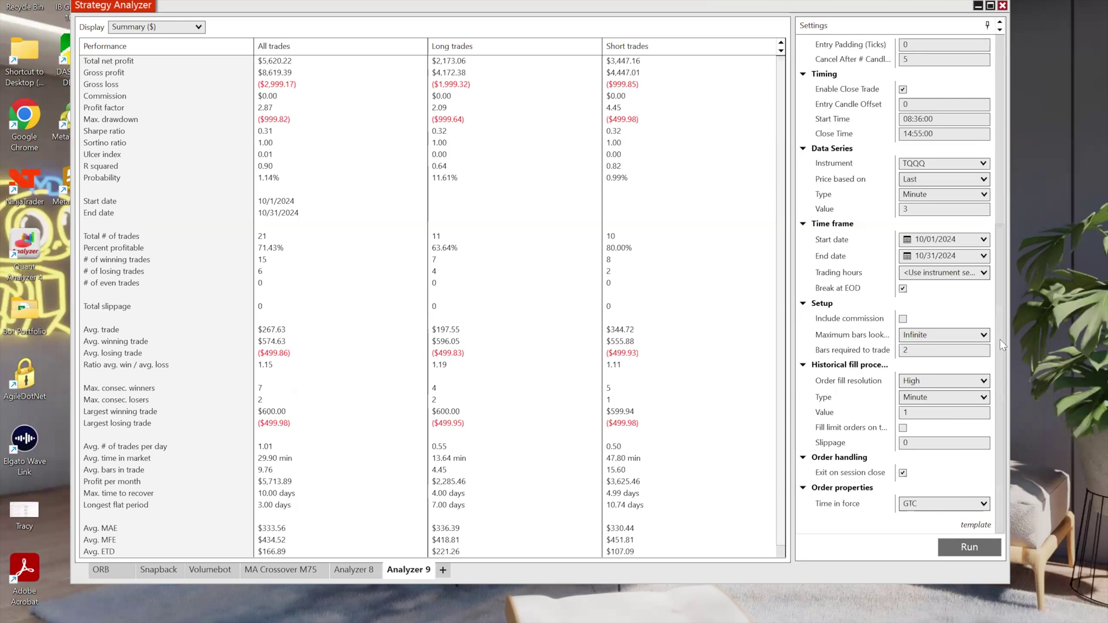
Step: Switch the instrument from TQQQ to TSLA and rerun the October backtest (20 trades, $1,002.52 profit)
scroll(997, 334, "up", 3)
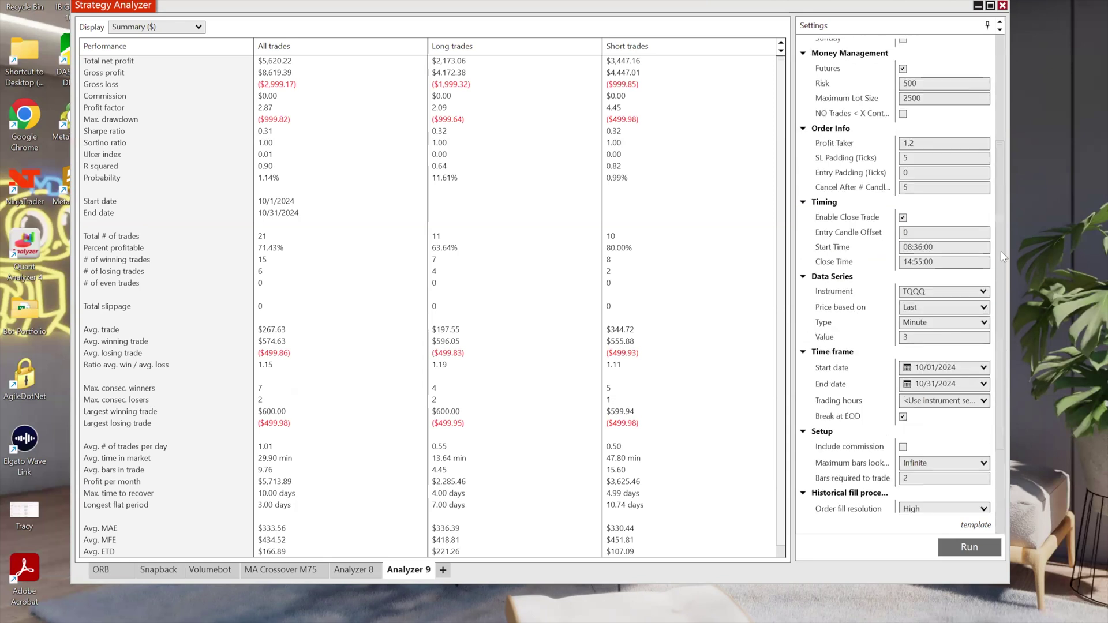
left_click(983, 291)
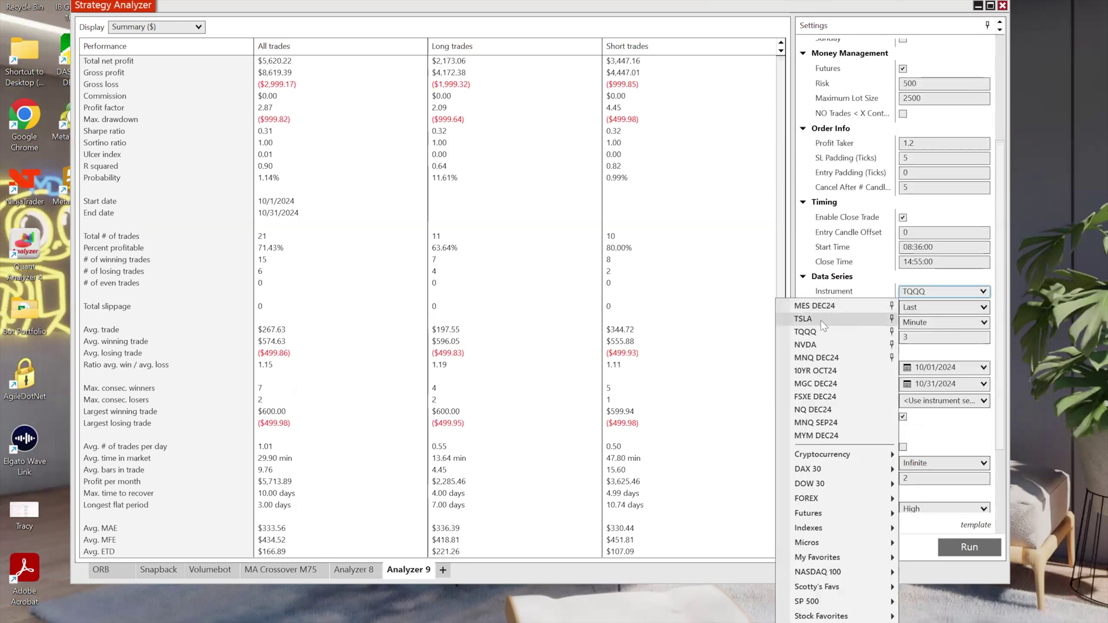
key("Escape")
left_click(970, 547)
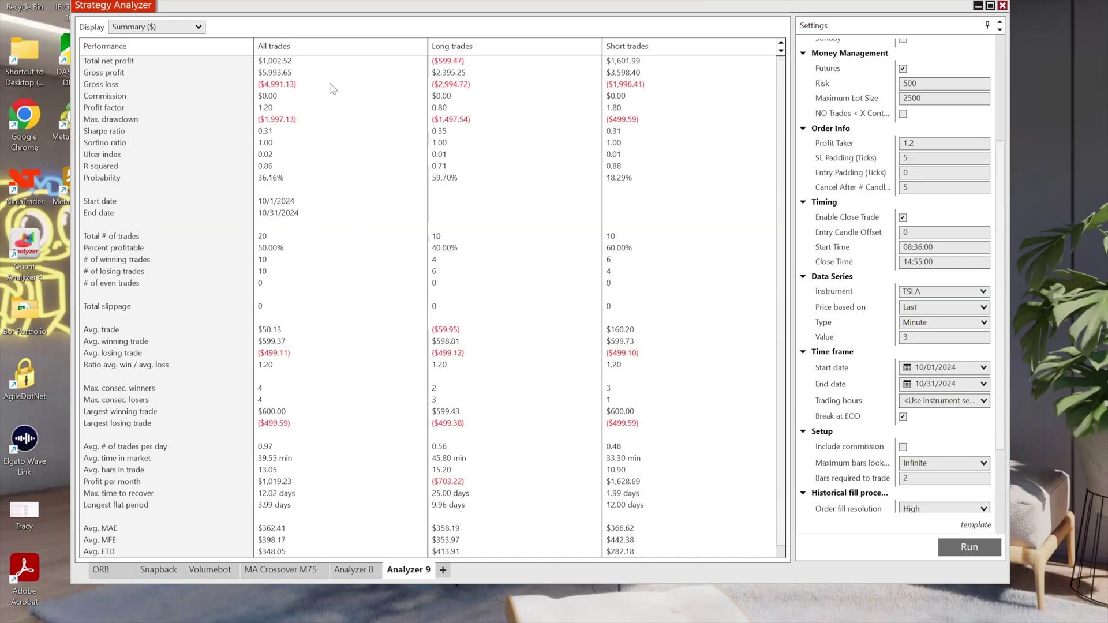
Step: Change the data series value from 3 to 5 for 5-minute bars
left_click(985, 292)
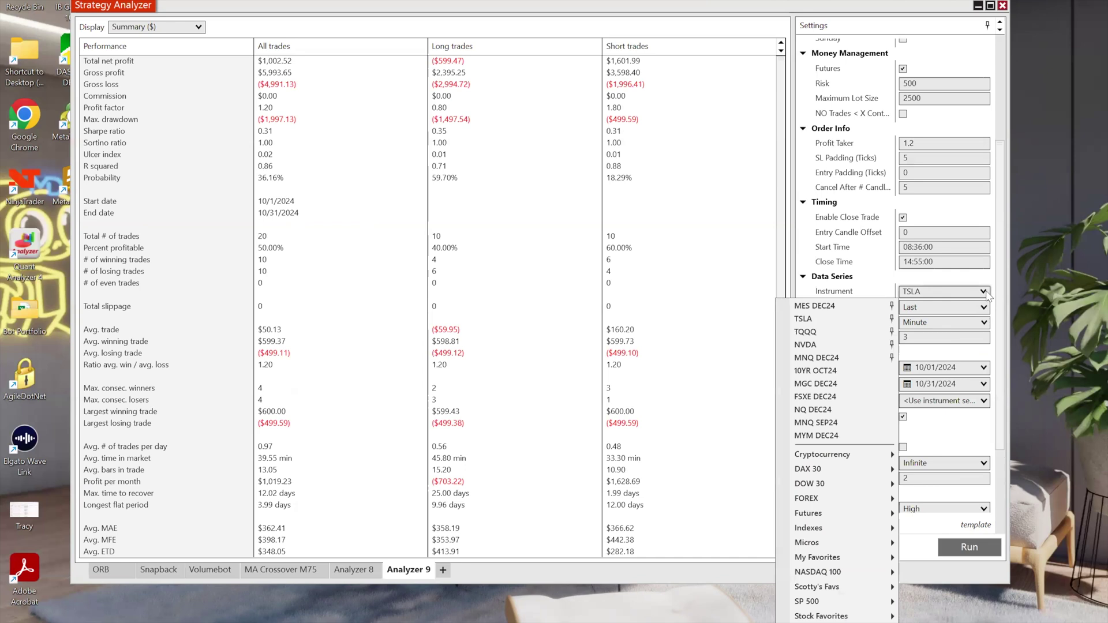
left_click(1003, 317)
left_click(930, 338)
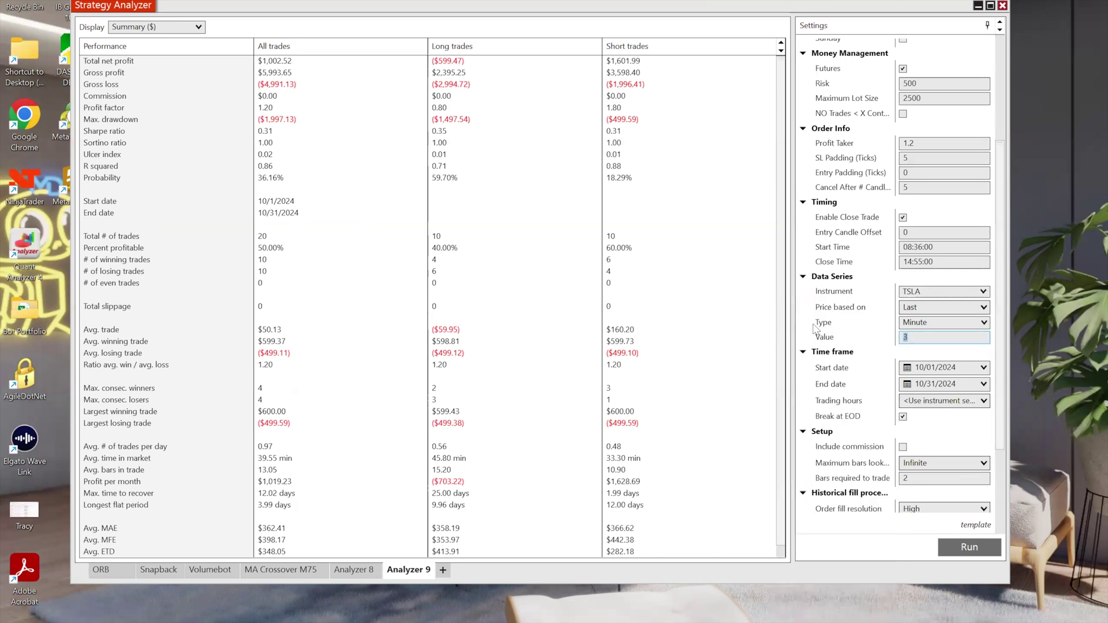
type("5")
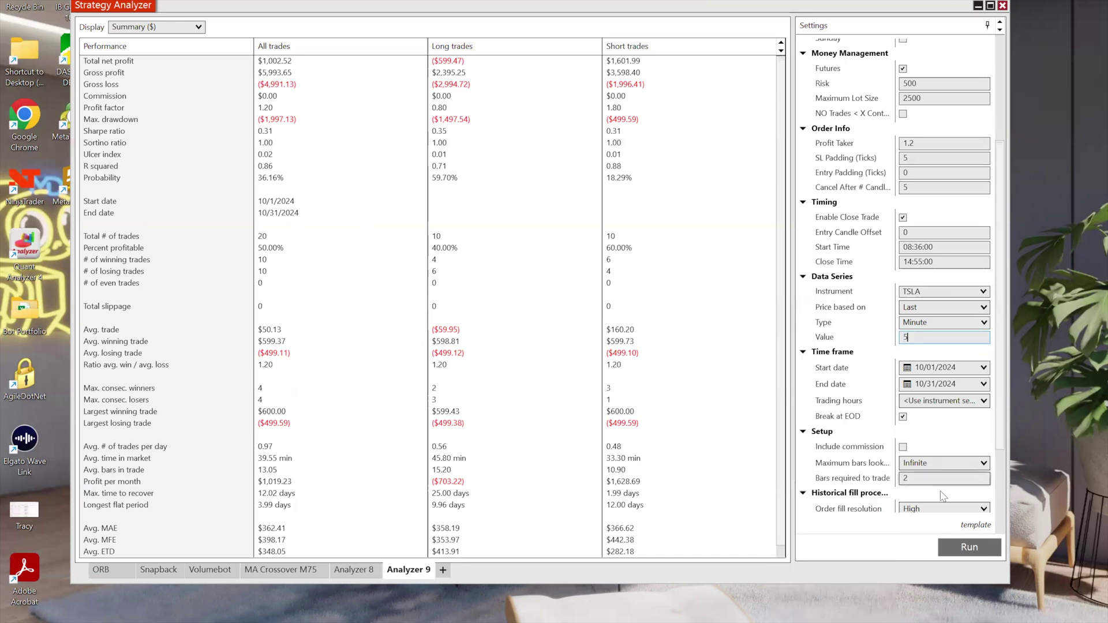
Step: Replace TSLA with AMD as the instrument and move the start time to 08:30:00
left_click(937, 290)
type("AMD")
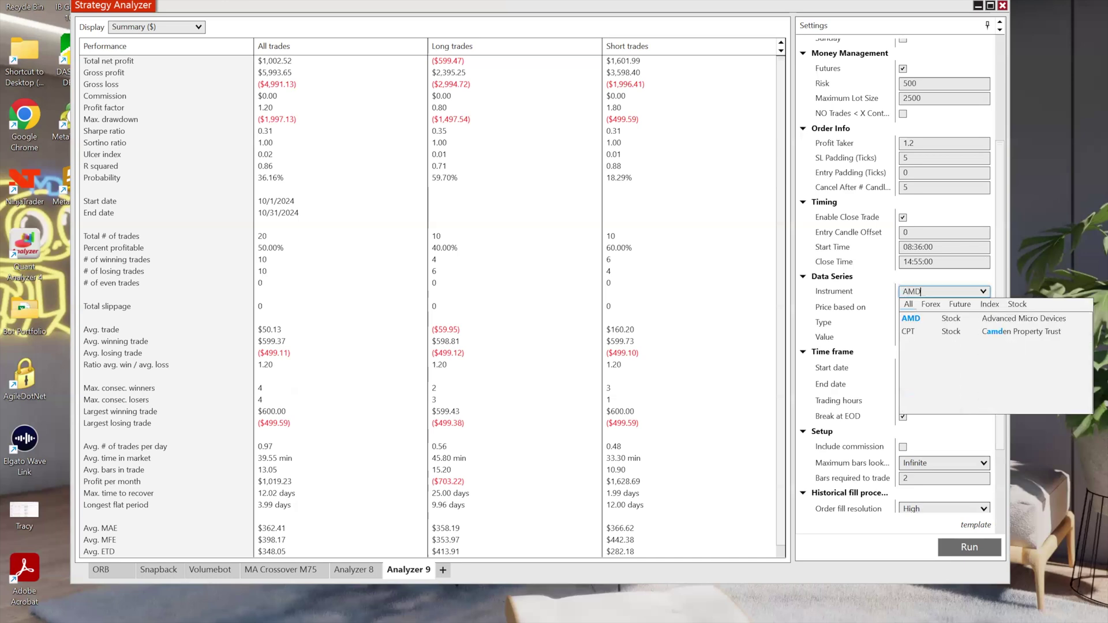
left_click(933, 320)
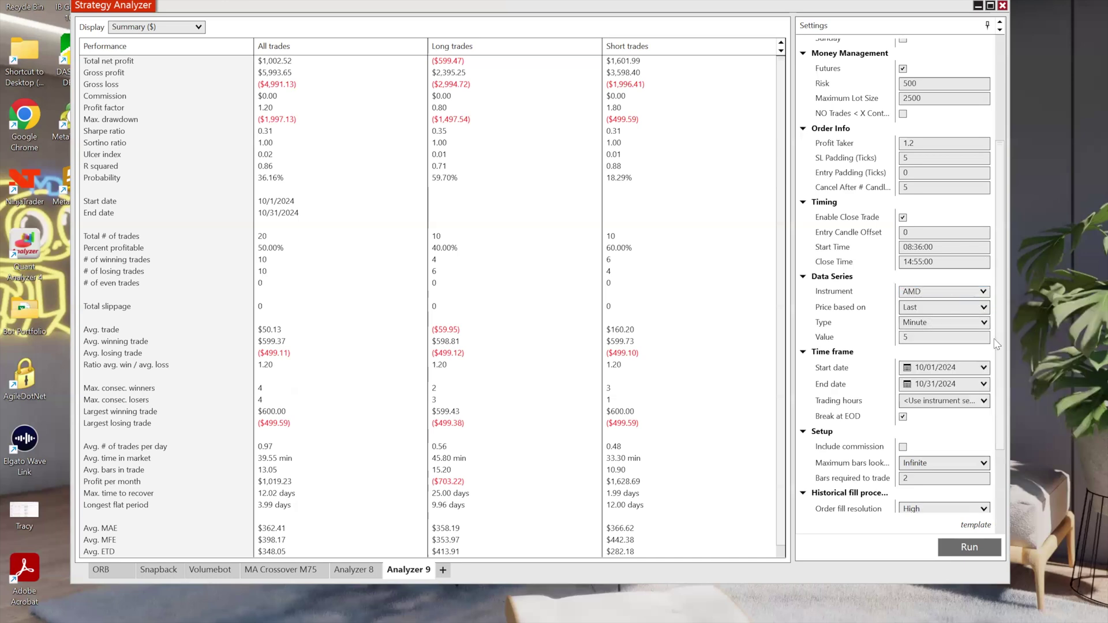
scroll(1000, 348, "down", 1)
scroll(1002, 286, "up", 2)
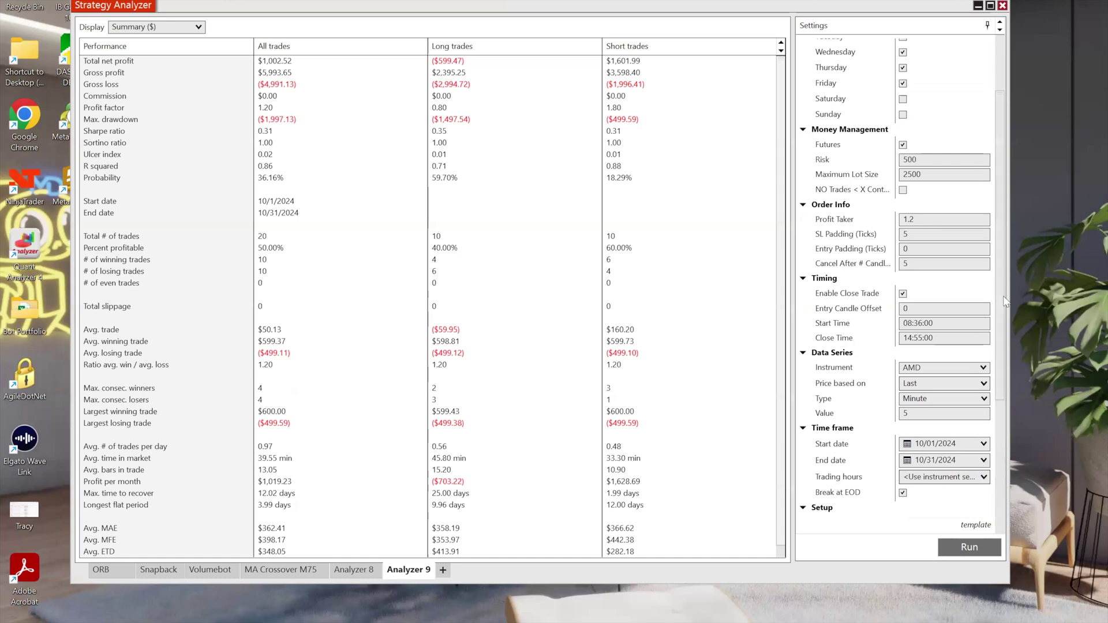
scroll(1000, 369, "down", 3)
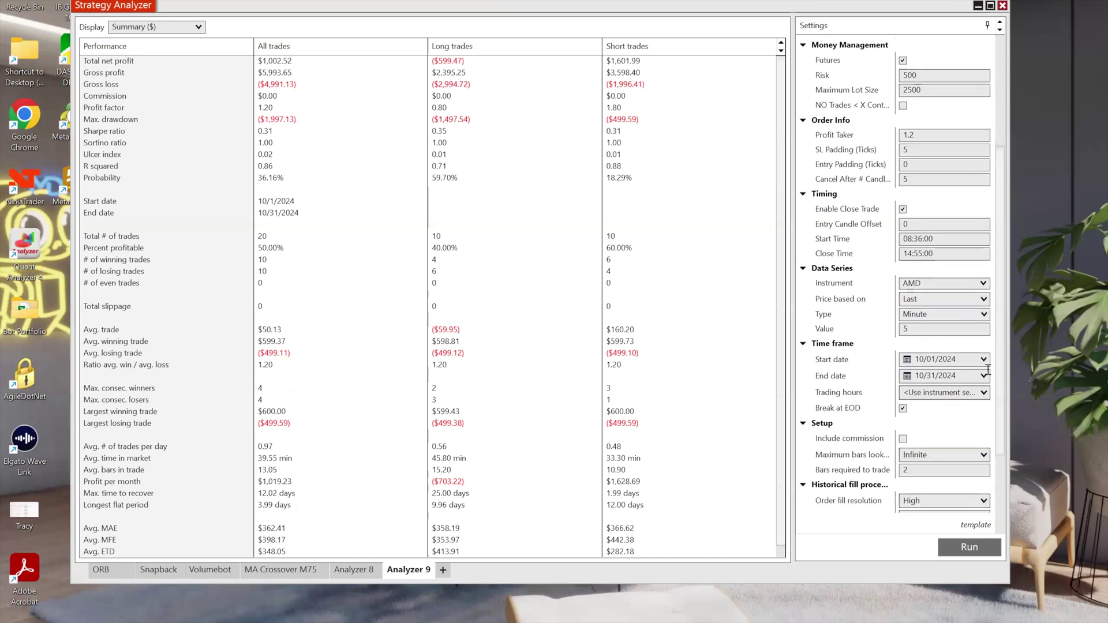
left_click(922, 239)
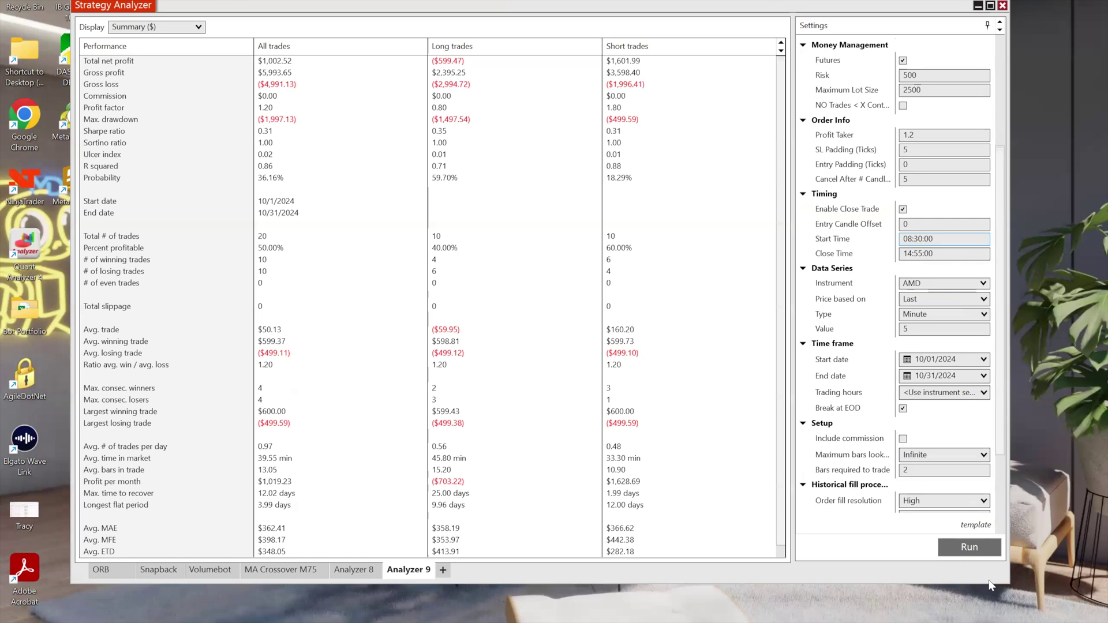
Step: Run the AMD 5-minute backtest, yielding 22 trades and a $23.57 net loss
left_click(970, 547)
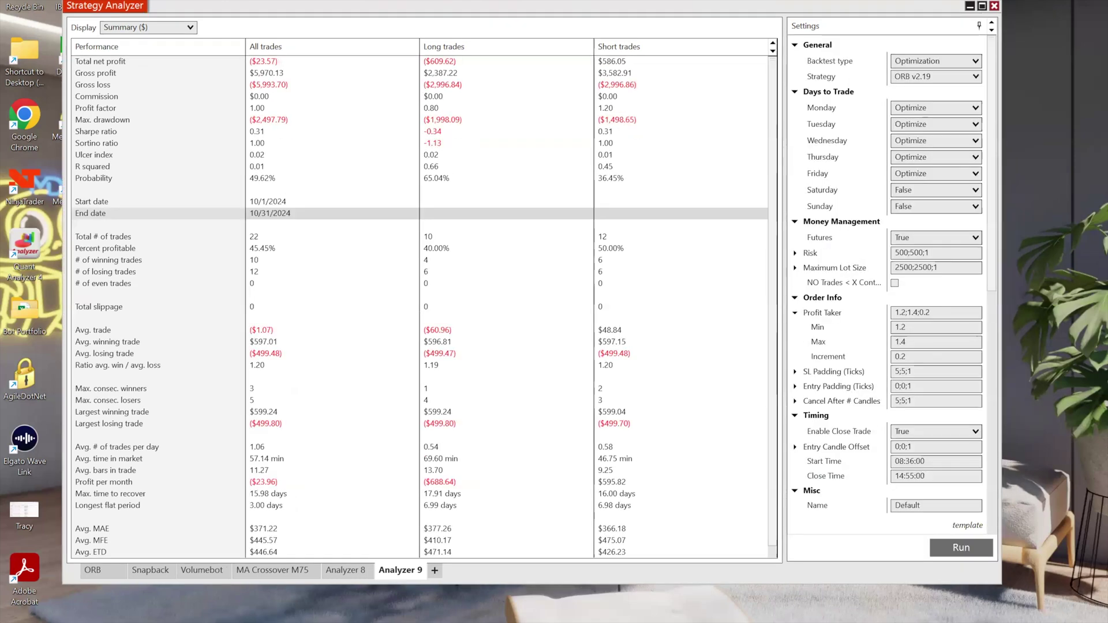